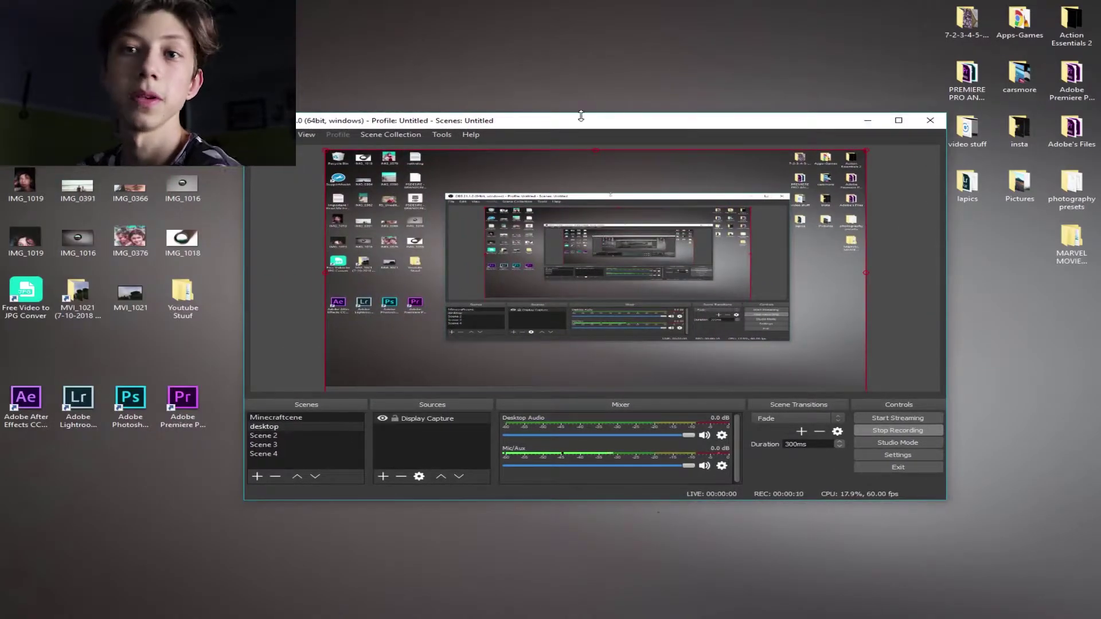
# - Minimize OBS, play the MVI_1021 video from the desktop, skip ahead to its final seconds and close it
pyautogui.click(867, 120)
pyautogui.doubleClick(129, 305)
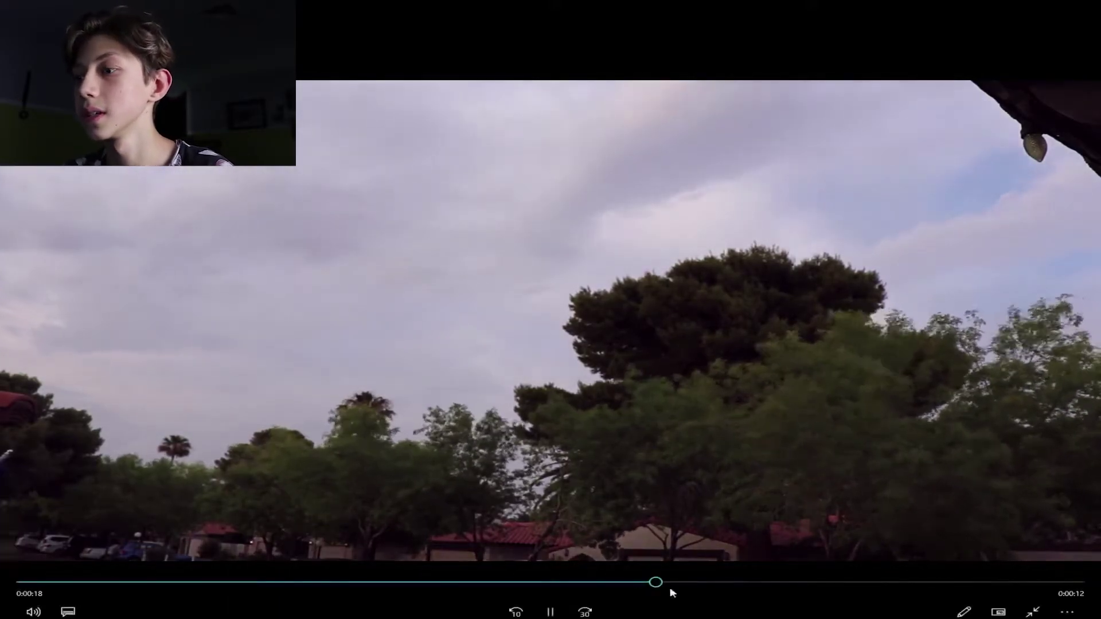
pyautogui.moveTo(668, 584); pyautogui.dragTo(906, 582)
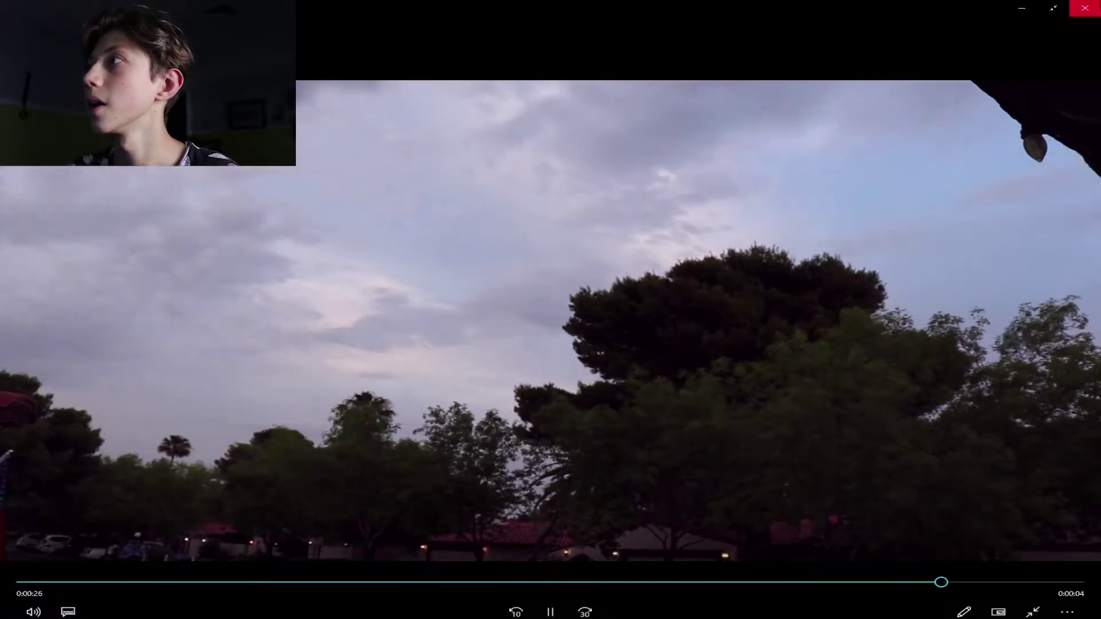
pyautogui.click(1087, 7)
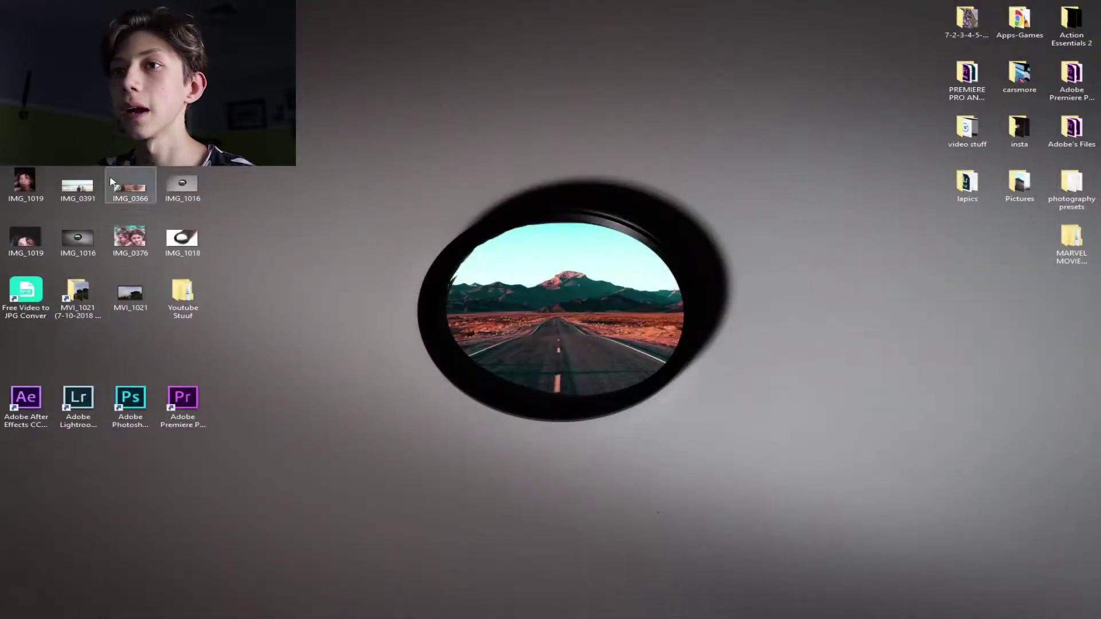
pyautogui.click(84, 295)
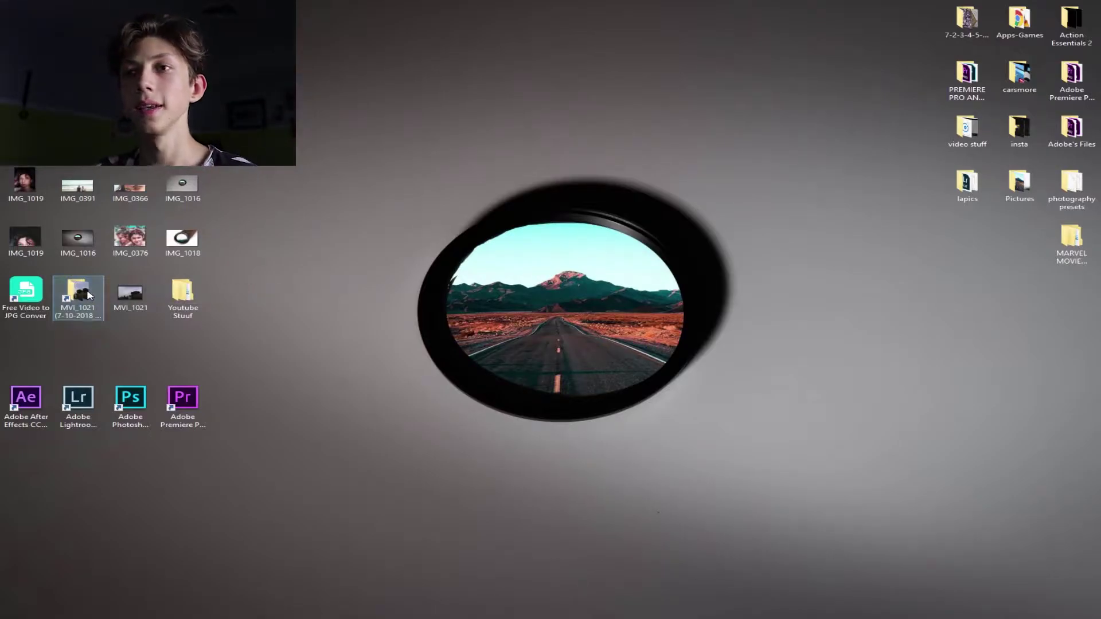
pyautogui.doubleClick(87, 294)
pyautogui.scroll(-10, 669, 288)
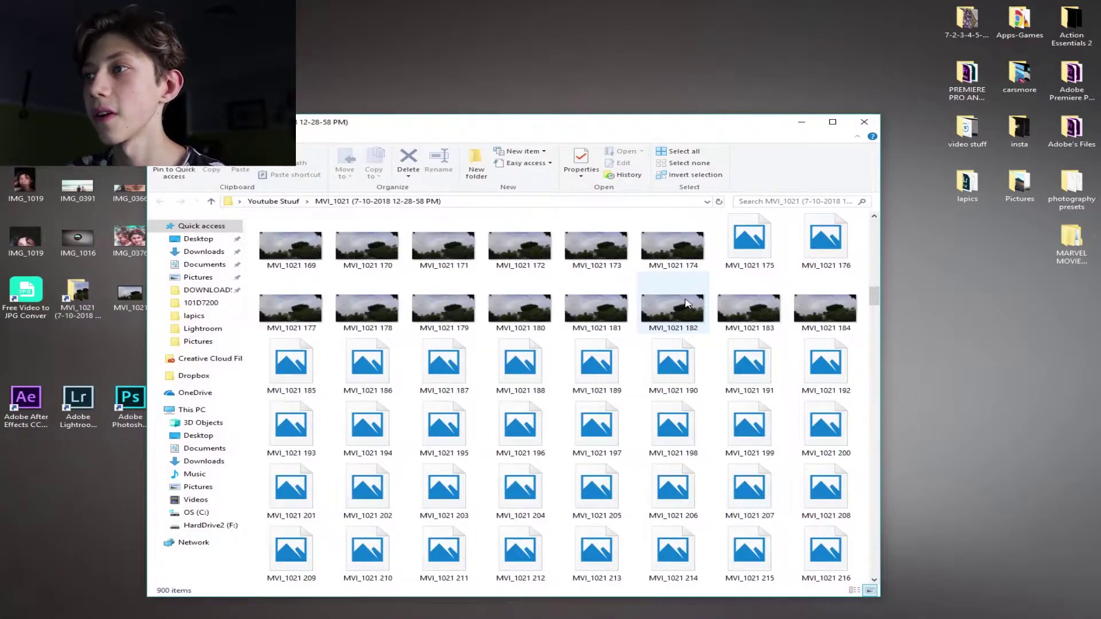
pyautogui.moveTo(874, 296); pyautogui.dragTo(877, 244)
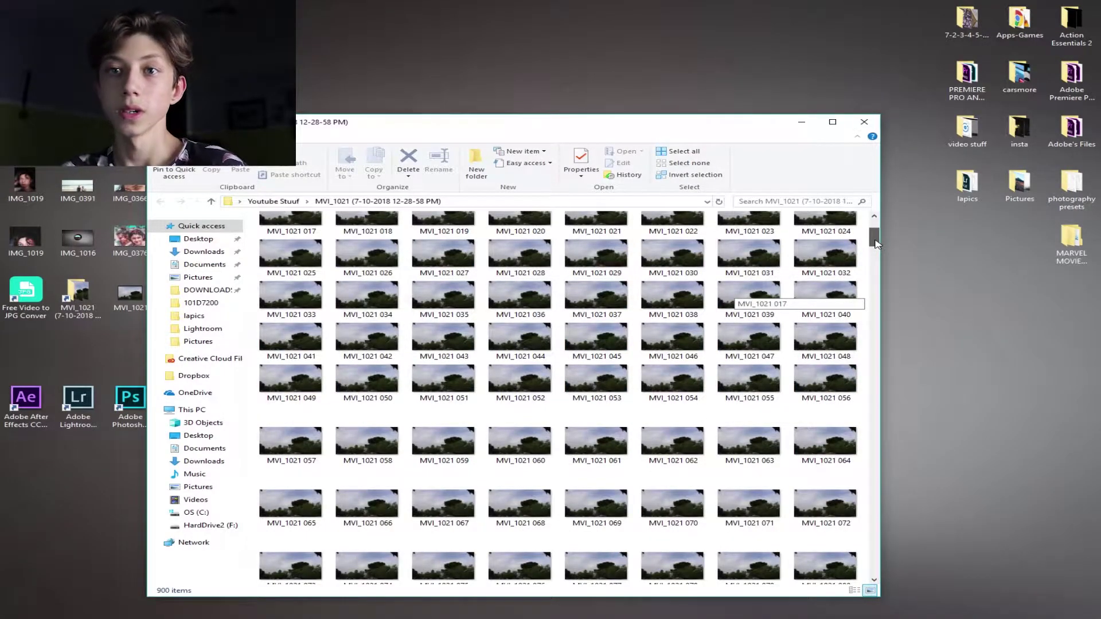
pyautogui.moveTo(876, 243); pyautogui.dragTo(894, 192)
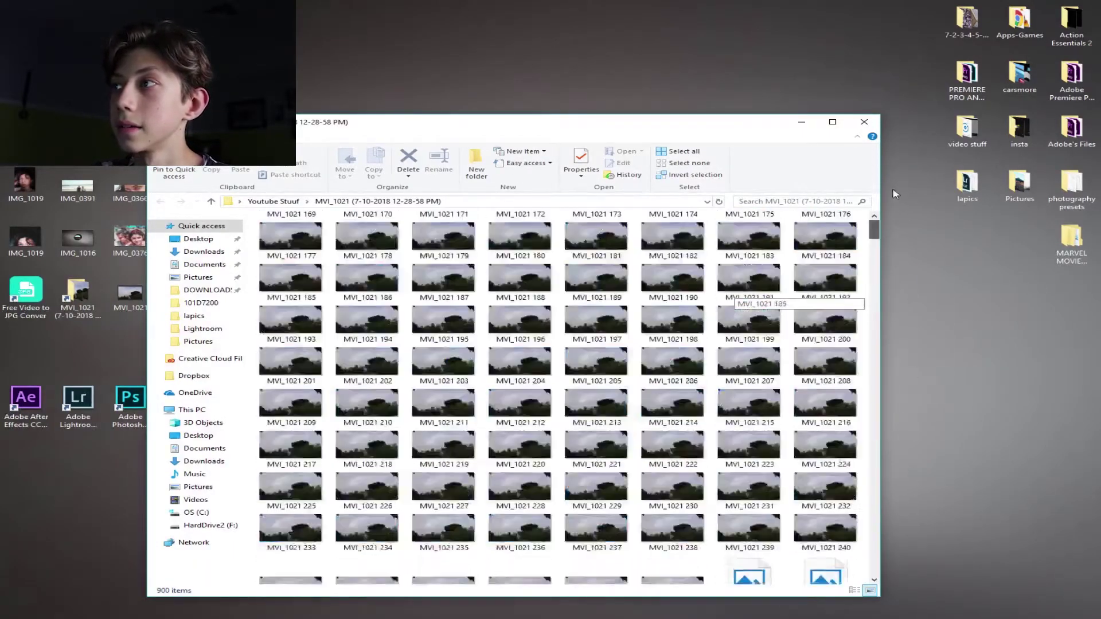
pyautogui.click(864, 122)
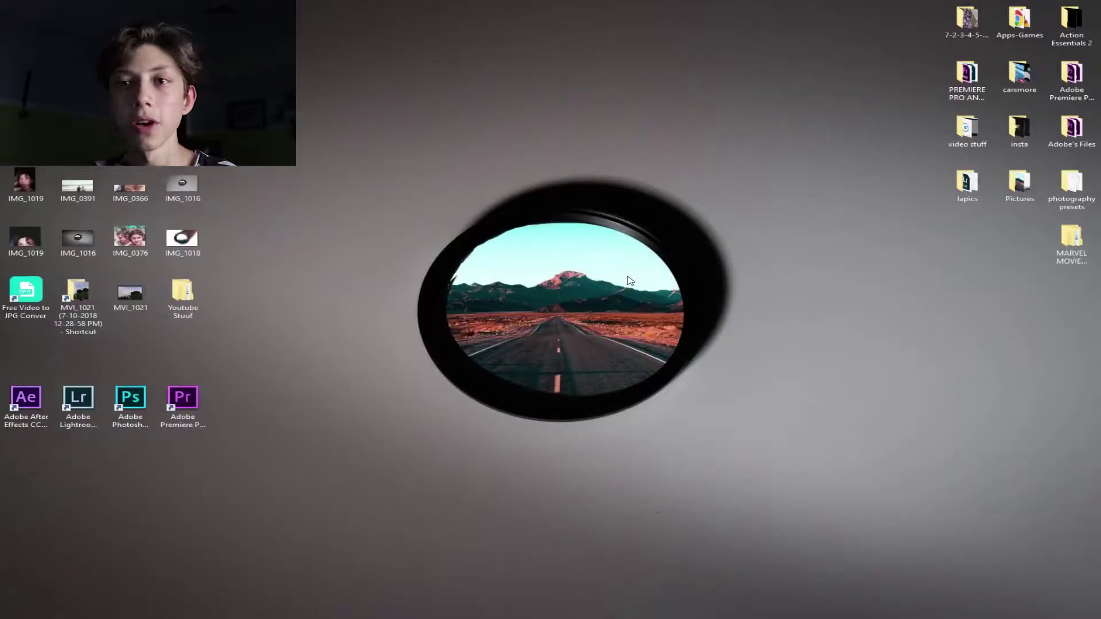
# - Move the MVI_1021 folder shortcut to the middle of the desktop and open MVI_1021 001.jpg in Lightroom's Develop module
pyautogui.moveTo(78, 298); pyautogui.dragTo(500, 316)
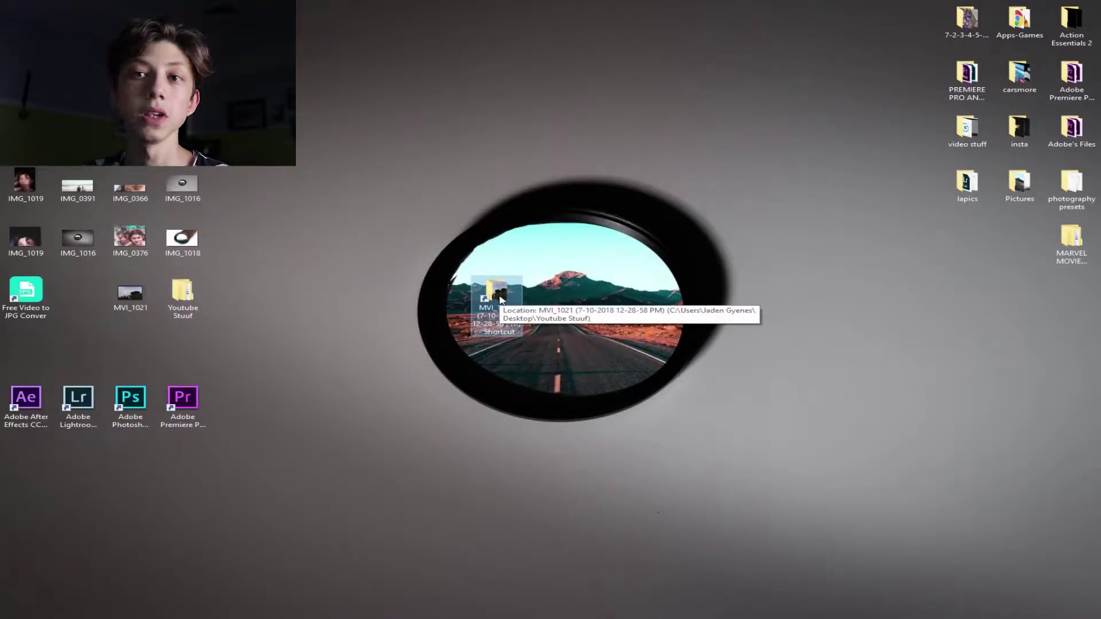
pyautogui.click(773, 606)
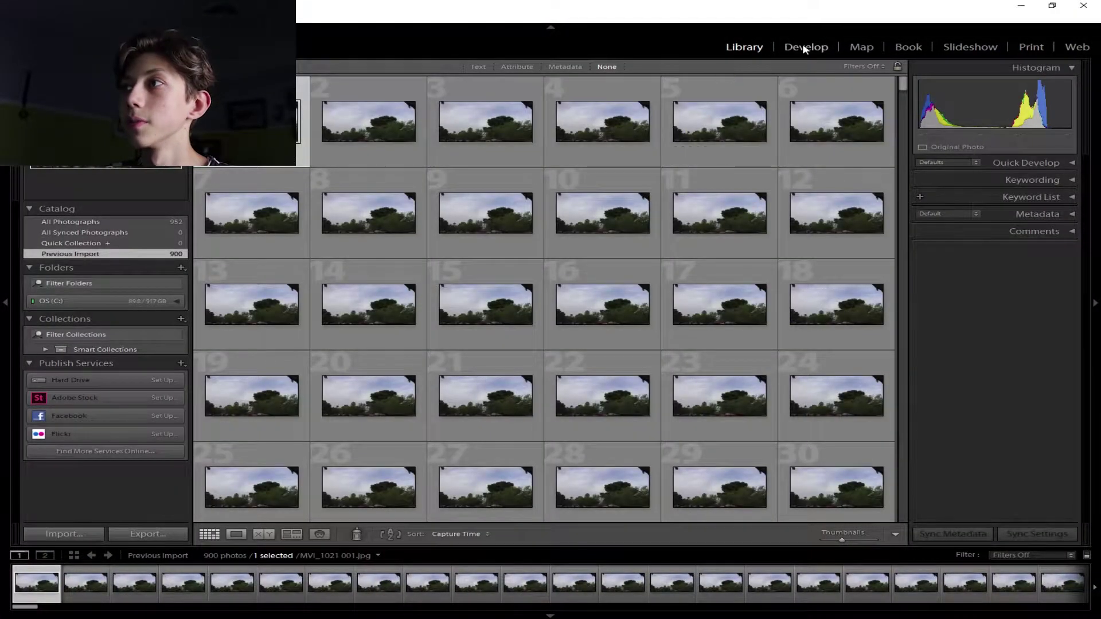
pyautogui.click(806, 48)
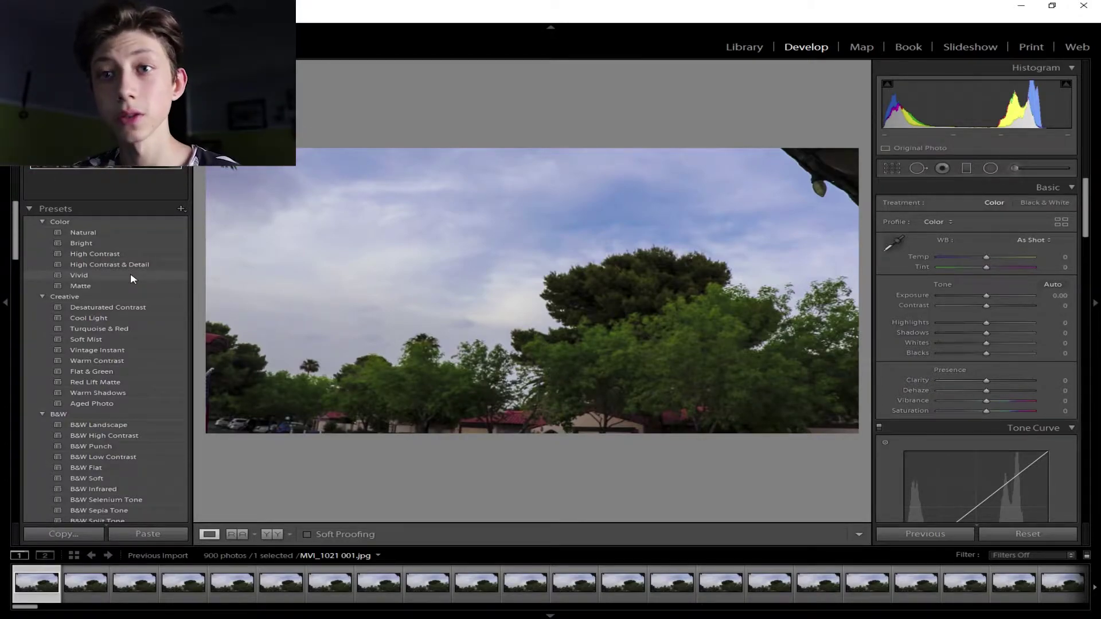
# - Look through the develop presets from Creative down to User Presets, previewing their effect on the first frame
pyautogui.scroll(-3, 95, 373)
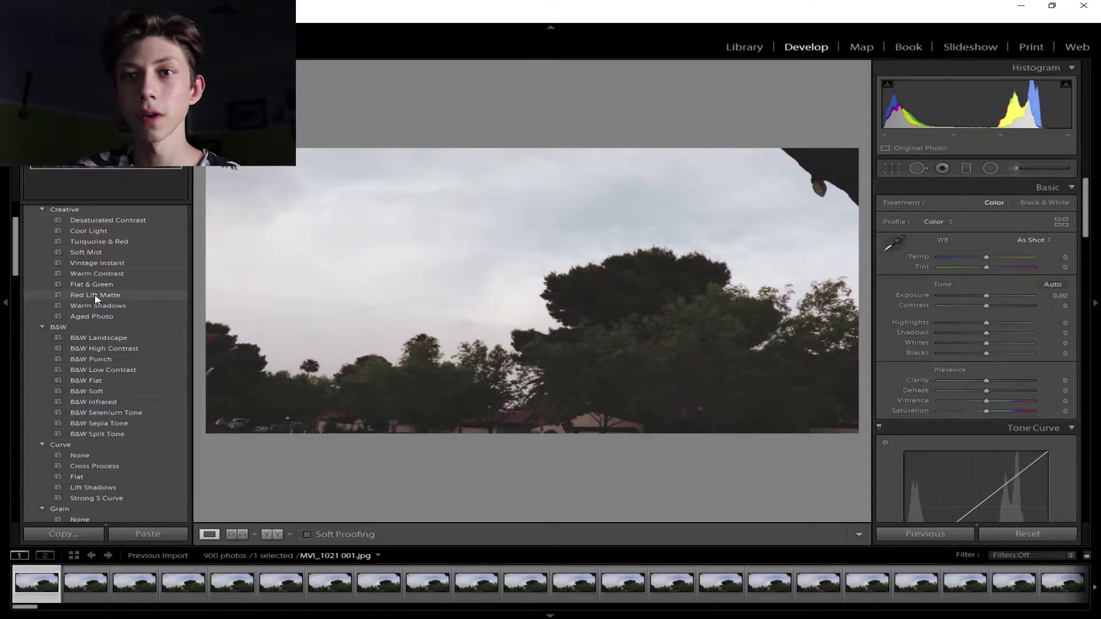
pyautogui.scroll(-3, 113, 367)
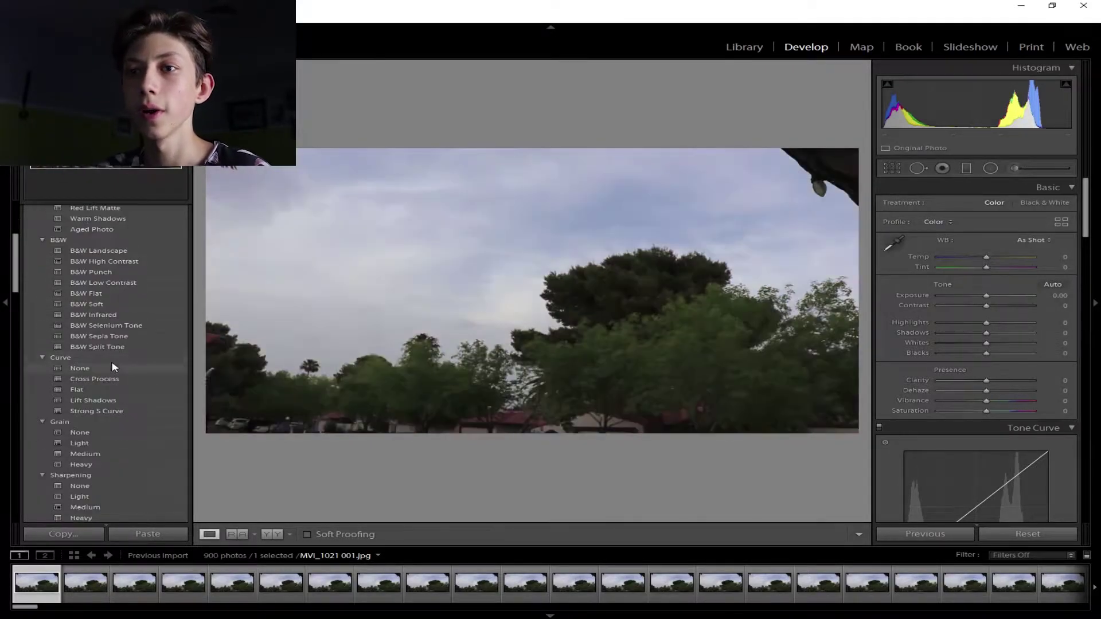
pyautogui.scroll(-3, 111, 377)
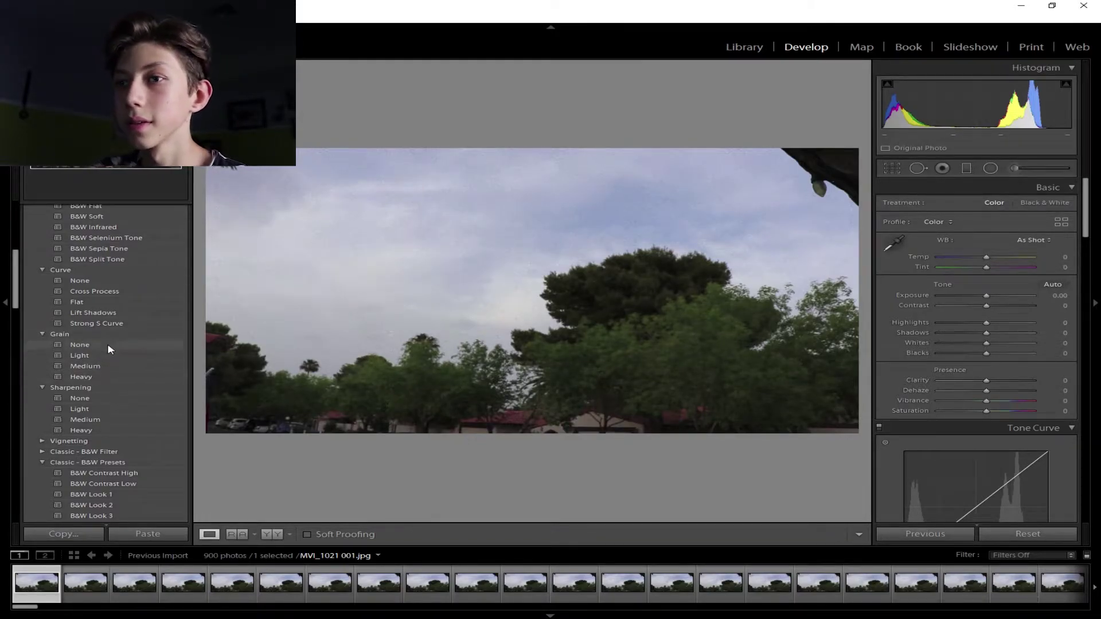
pyautogui.scroll(-20, 123, 338)
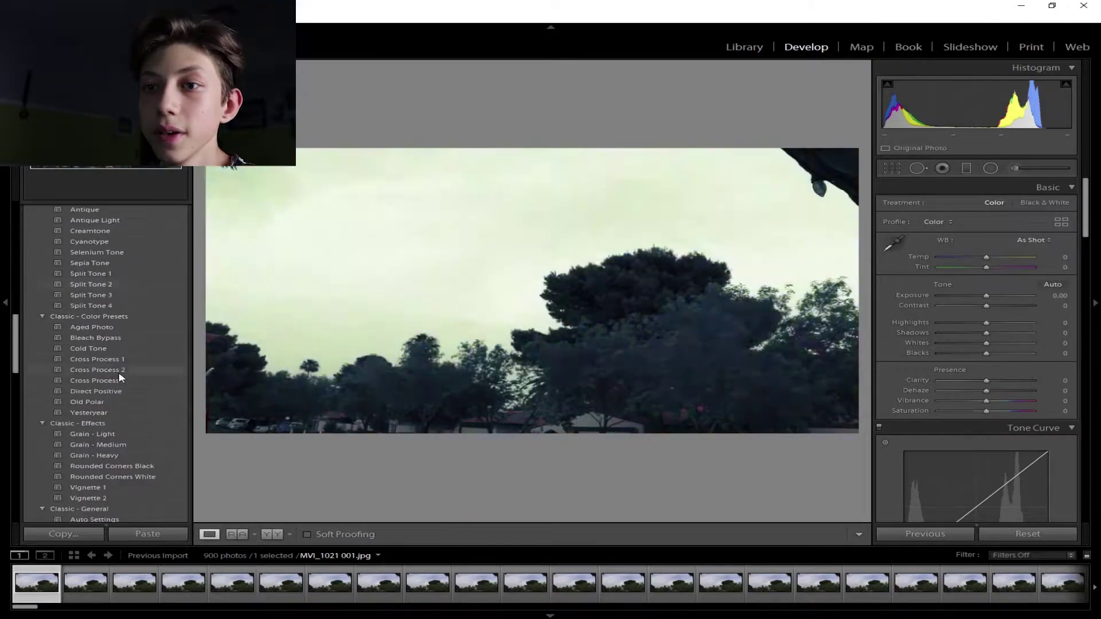
pyautogui.scroll(-3, 109, 344)
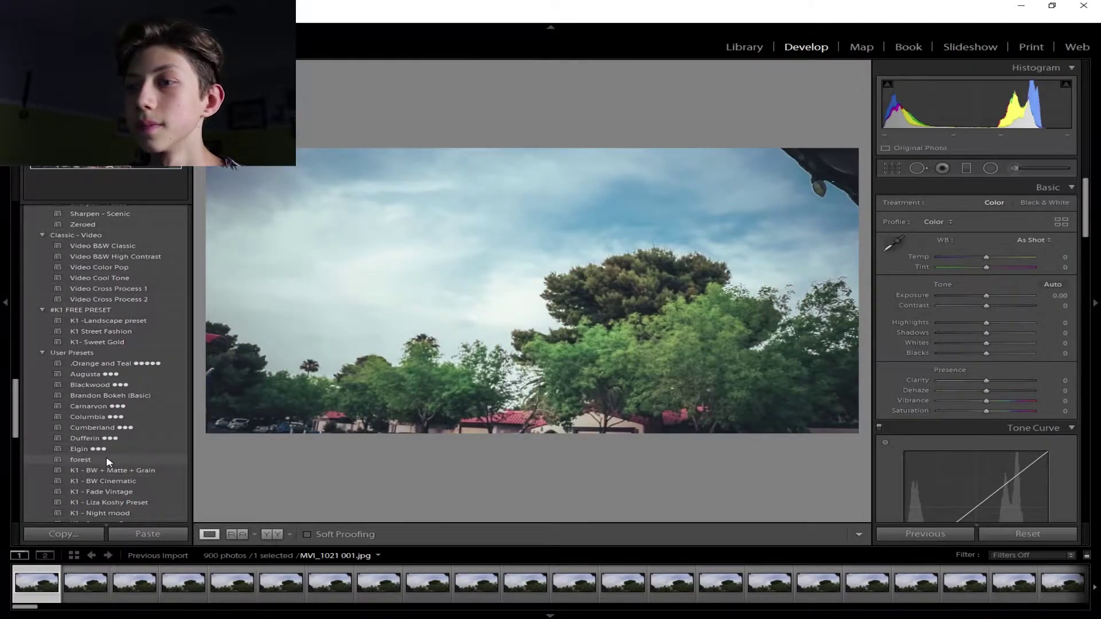
pyautogui.scroll(-4, 107, 463)
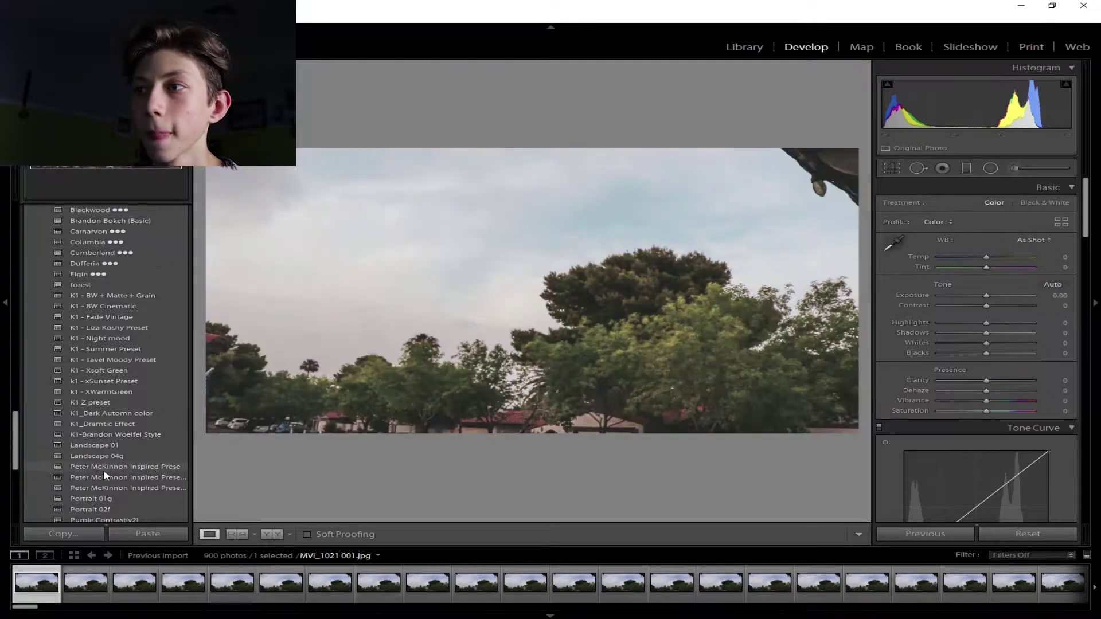
pyautogui.scroll(-2, 103, 470)
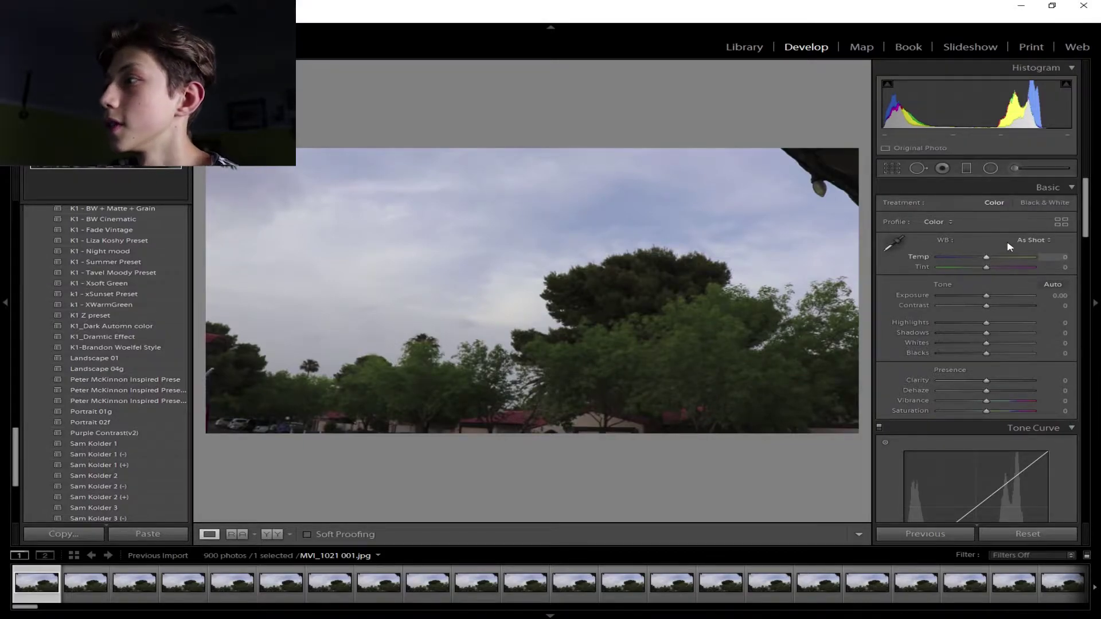
# - Add a graduated filter down over the sky with Exposure -1.14, Temp -50 and Tint -54
pyautogui.click(962, 170)
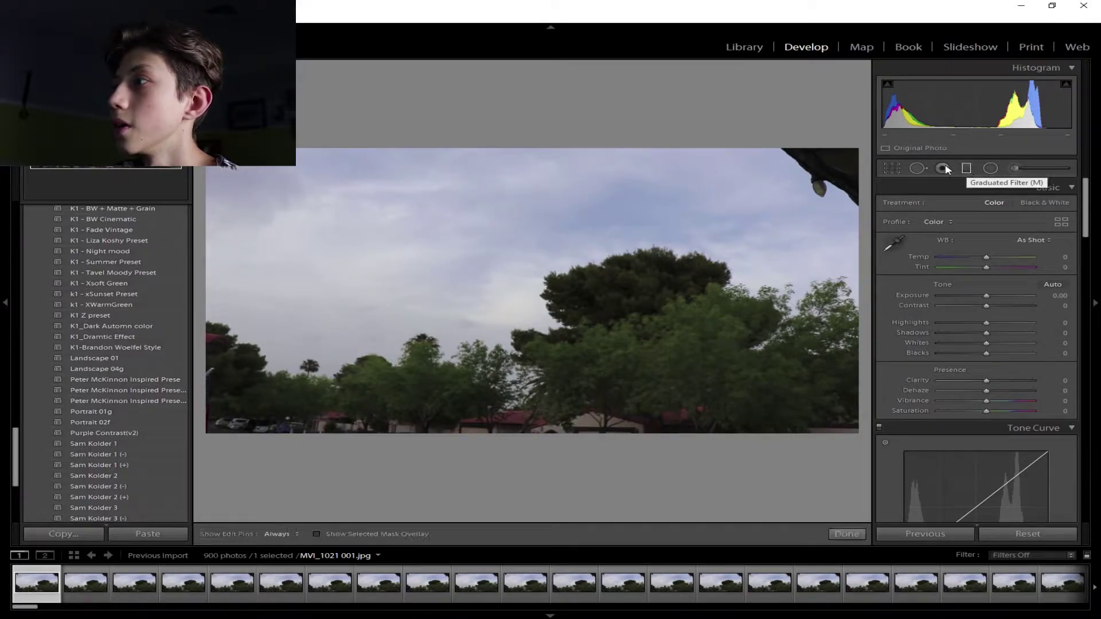
pyautogui.moveTo(522, 148); pyautogui.dragTo(524, 436)
pyautogui.moveTo(521, 295); pyautogui.dragTo(385, 302)
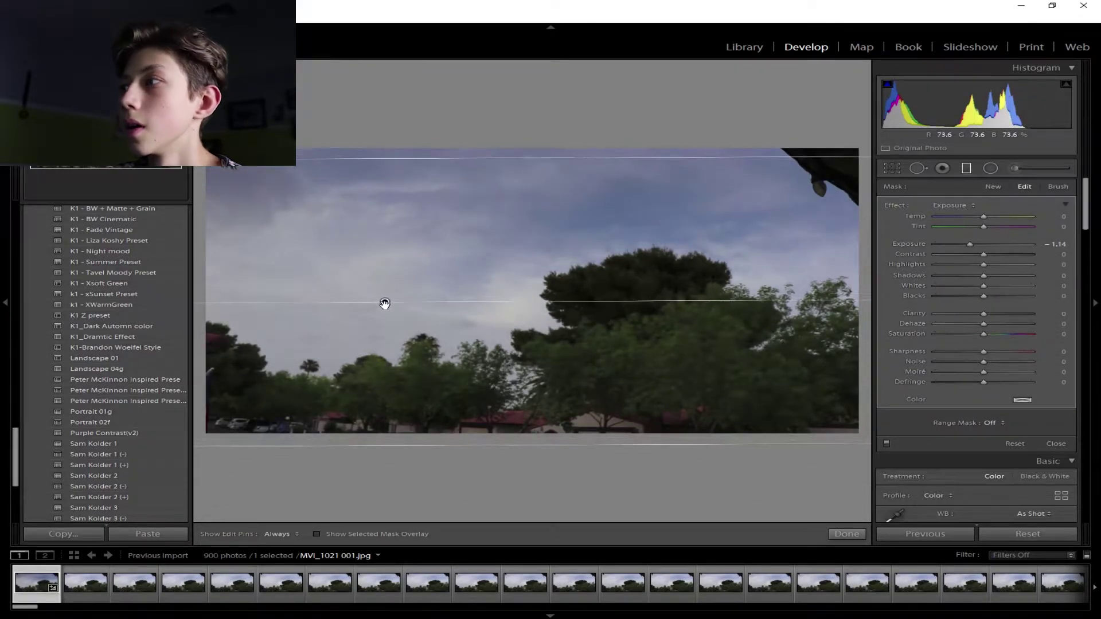
pyautogui.moveTo(959, 221); pyautogui.dragTo(982, 232)
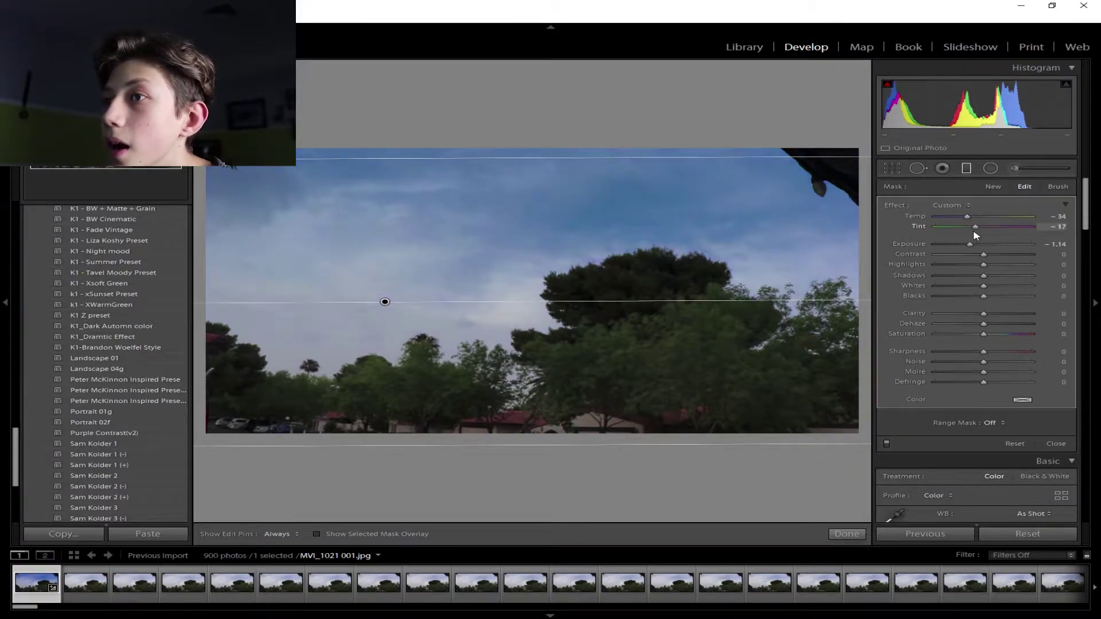
pyautogui.moveTo(968, 232)
pyautogui.mouseDown()
pyautogui.moveTo(959, 216)
pyautogui.moveTo(956, 226)
pyautogui.mouseUp()
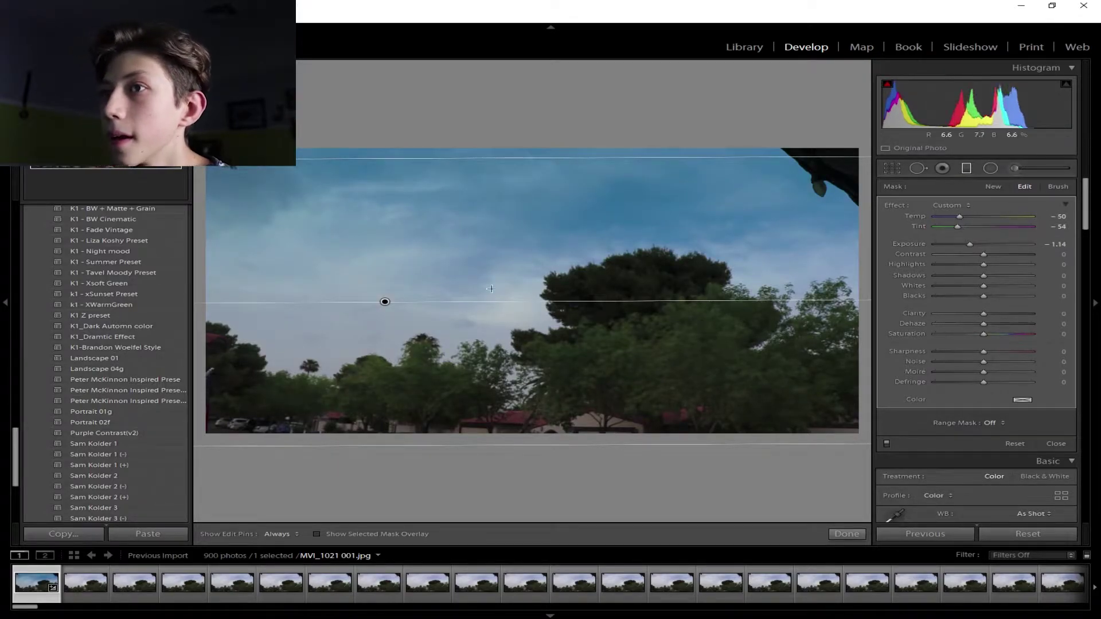
pyautogui.click(847, 534)
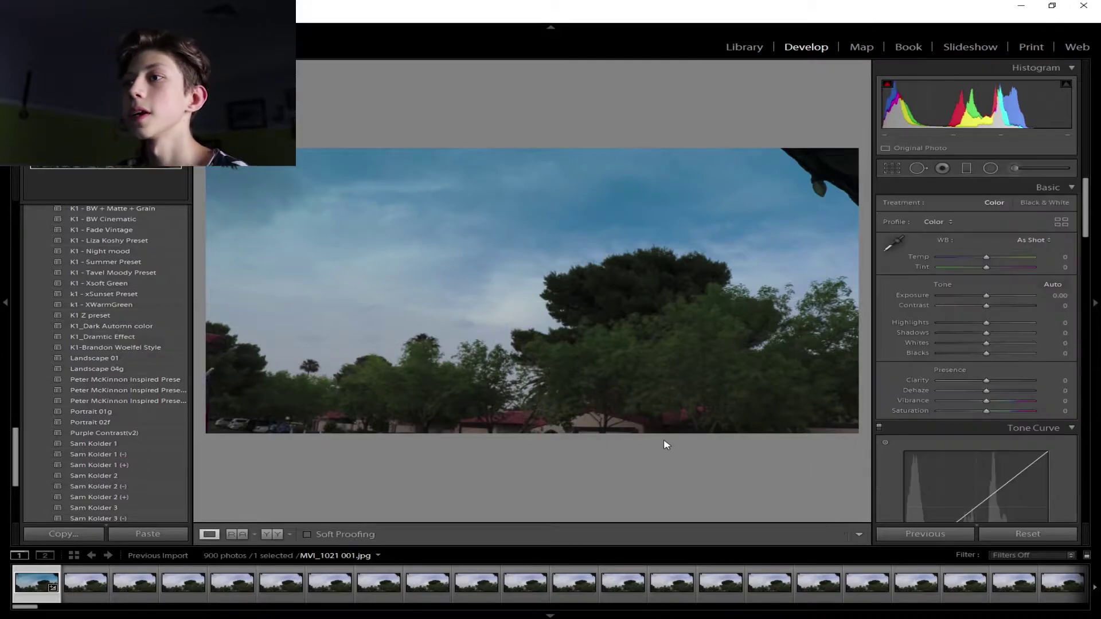
# - Add an inverted radial filter over the large tree with Tint -100 and Exposure 0.80
pyautogui.click(996, 168)
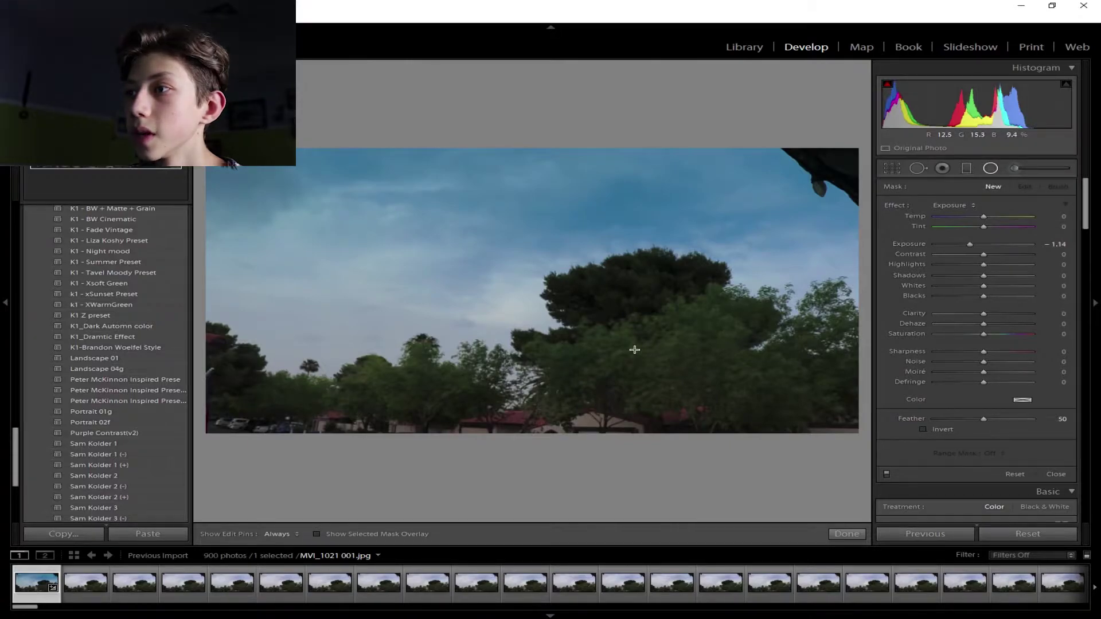
pyautogui.moveTo(650, 320); pyautogui.dragTo(769, 399)
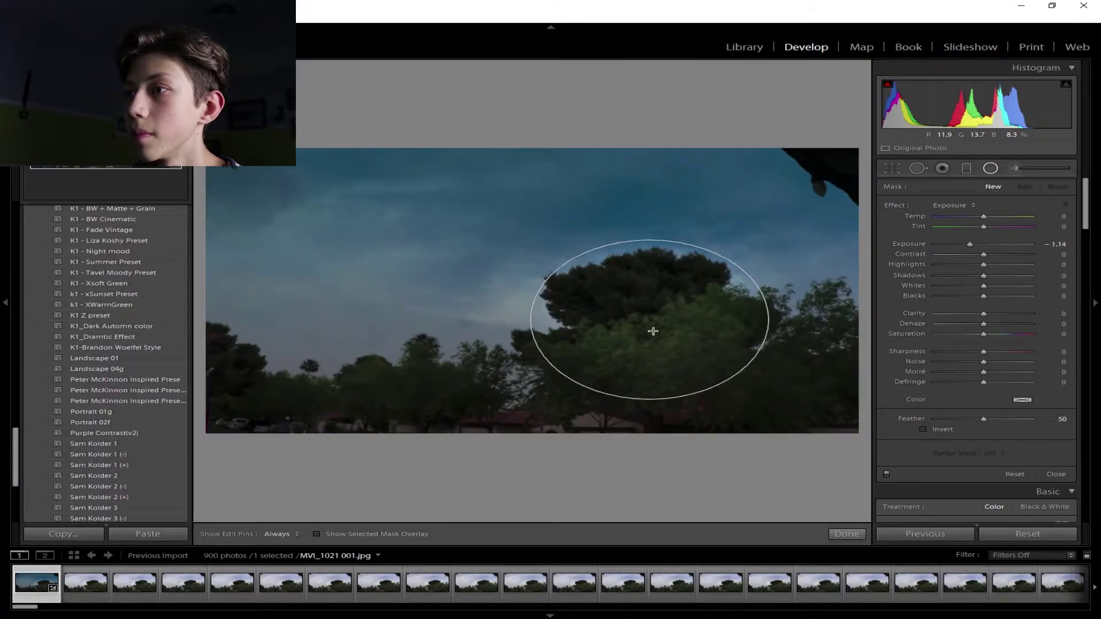
pyautogui.moveTo(648, 318); pyautogui.dragTo(652, 329)
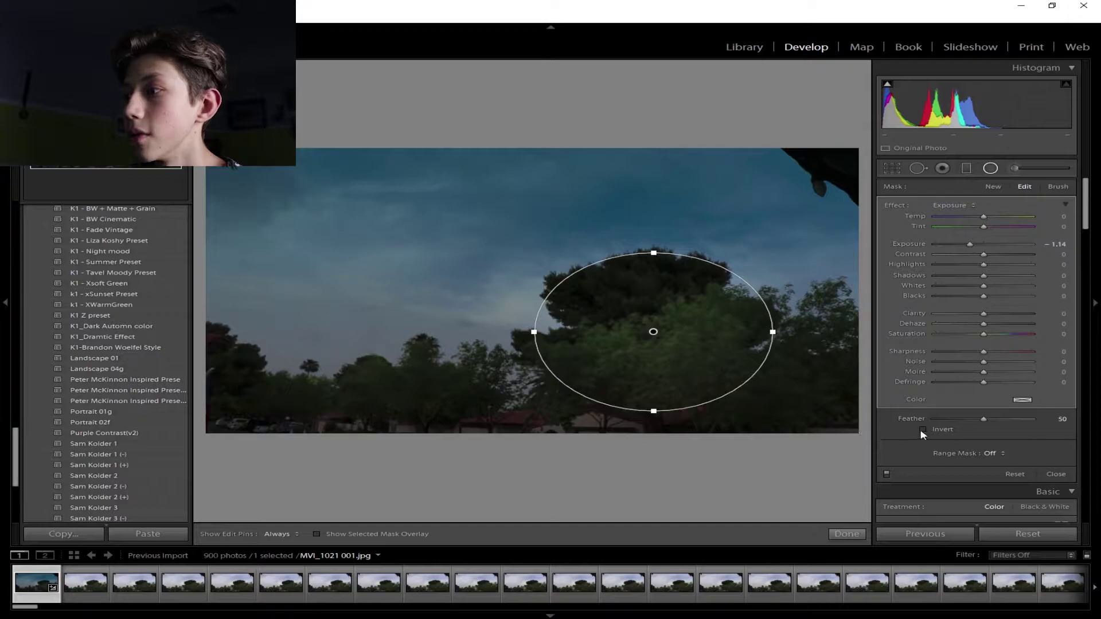
pyautogui.click(922, 429)
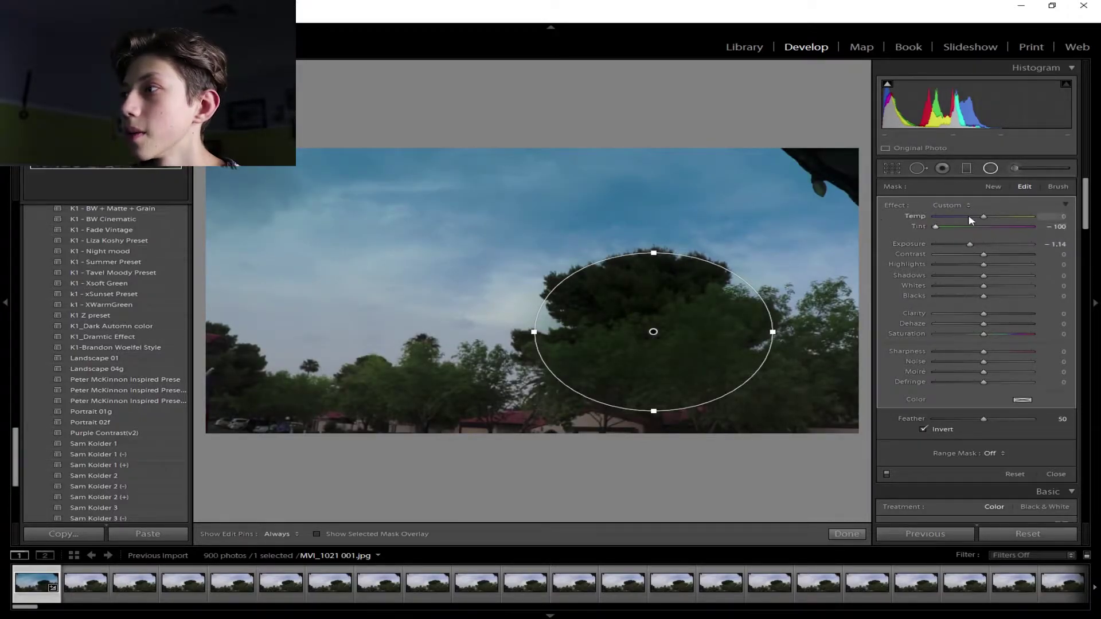
pyautogui.moveTo(1009, 248); pyautogui.dragTo(996, 245)
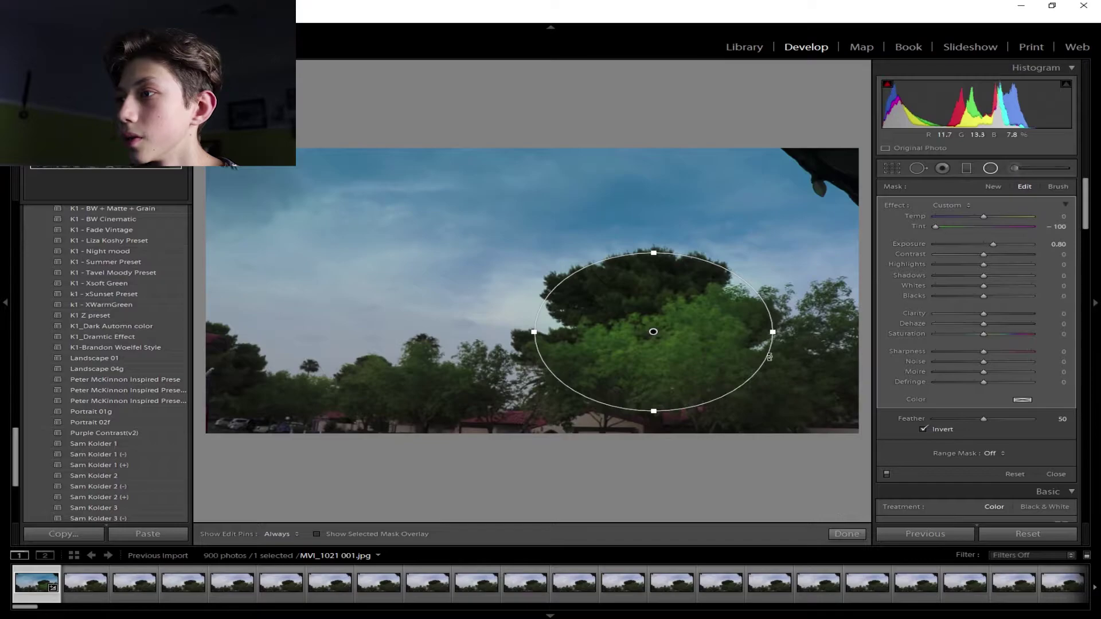
# - Enlarge and reposition the radial filter's ellipse to cover all the trees on the photo's right side
pyautogui.moveTo(777, 334); pyautogui.dragTo(883, 324)
pyautogui.moveTo(648, 334); pyautogui.dragTo(710, 367)
pyautogui.moveTo(701, 293); pyautogui.dragTo(705, 254)
# - Try stretching the radial filter across the whole tree line, and check the OBS recording window
pyautogui.moveTo(496, 370); pyautogui.dragTo(151, 382)
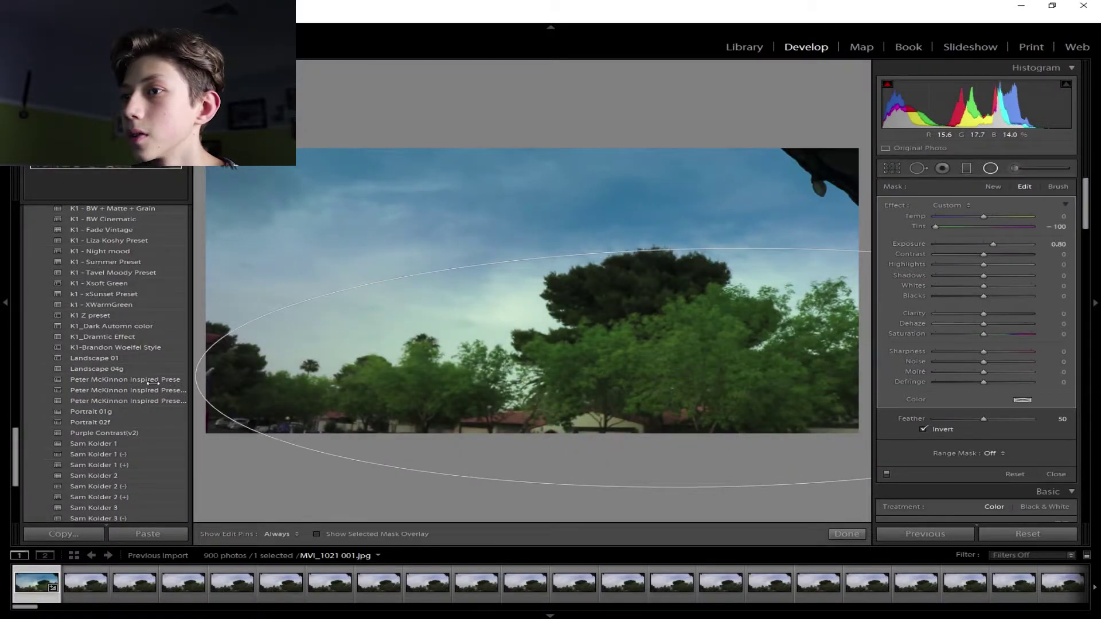
pyautogui.moveTo(710, 367); pyautogui.dragTo(610, 357)
pyautogui.hotkey('ctrl', 'z')
pyautogui.moveTo(202, 373); pyautogui.dragTo(224, 373)
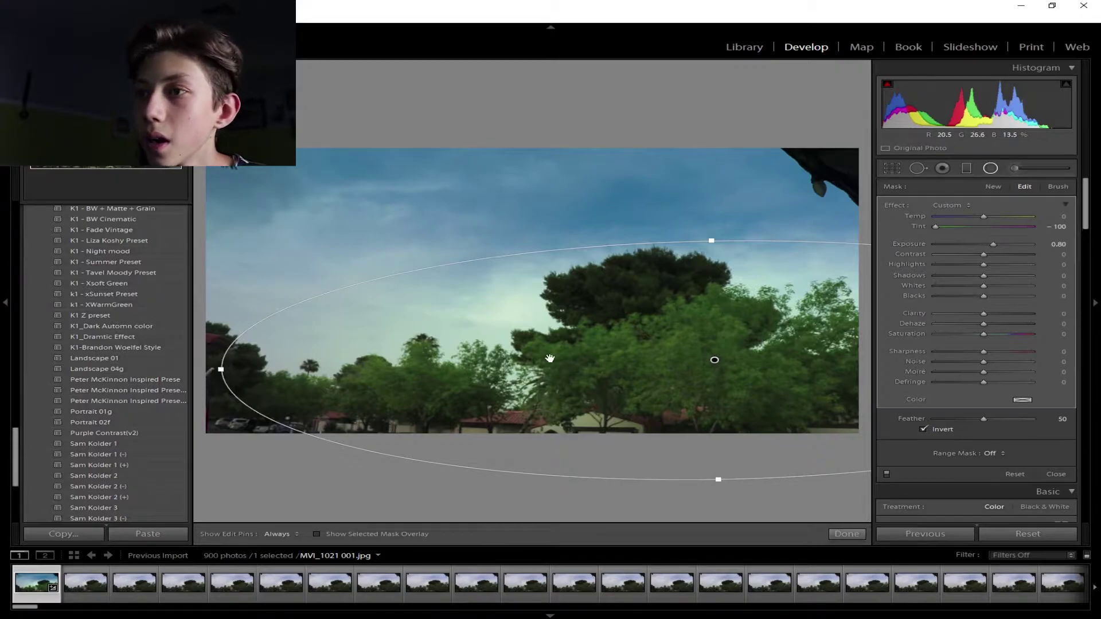
pyautogui.hotkey('alt', 'Tab')
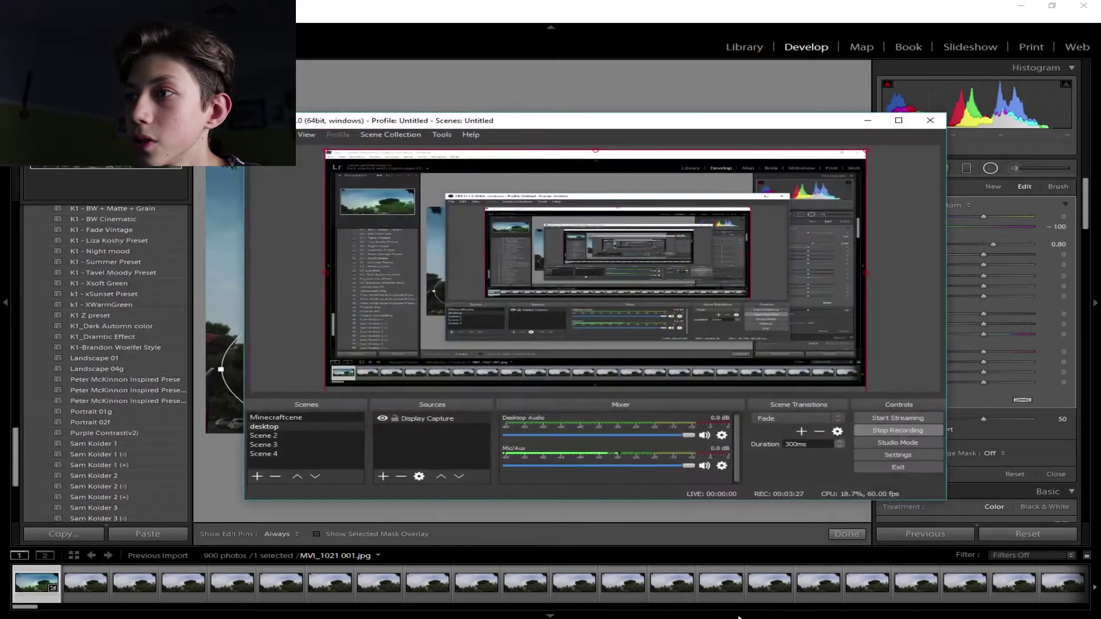
pyautogui.click(866, 123)
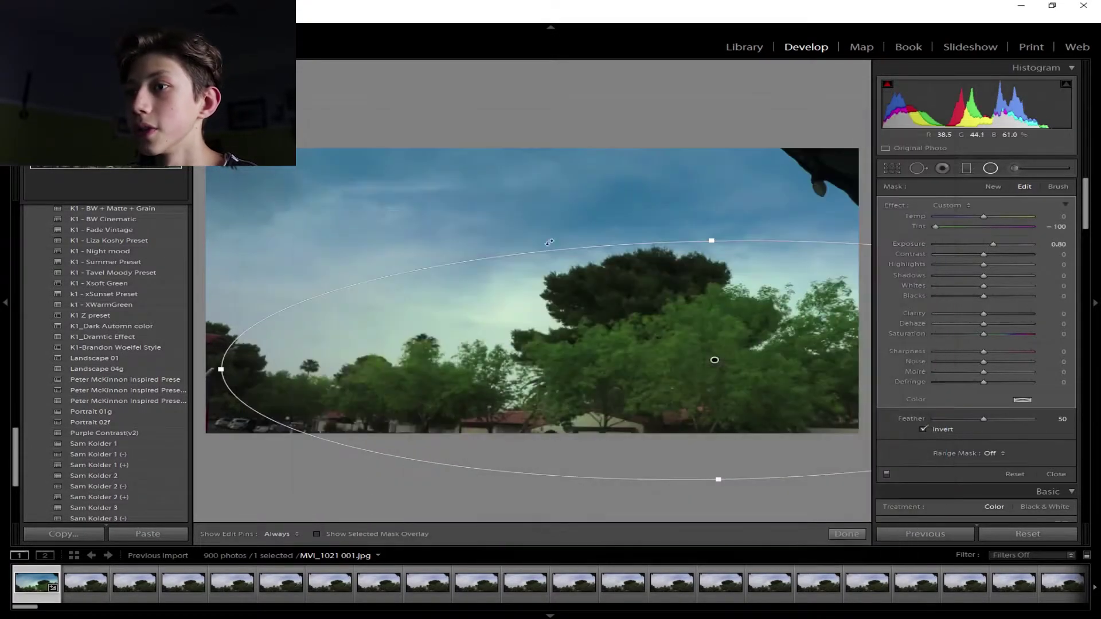
# - Narrow the radial filter to the trees on the photo's right side, lower it slightly and finish the mask
pyautogui.moveTo(221, 369); pyautogui.dragTo(512, 364)
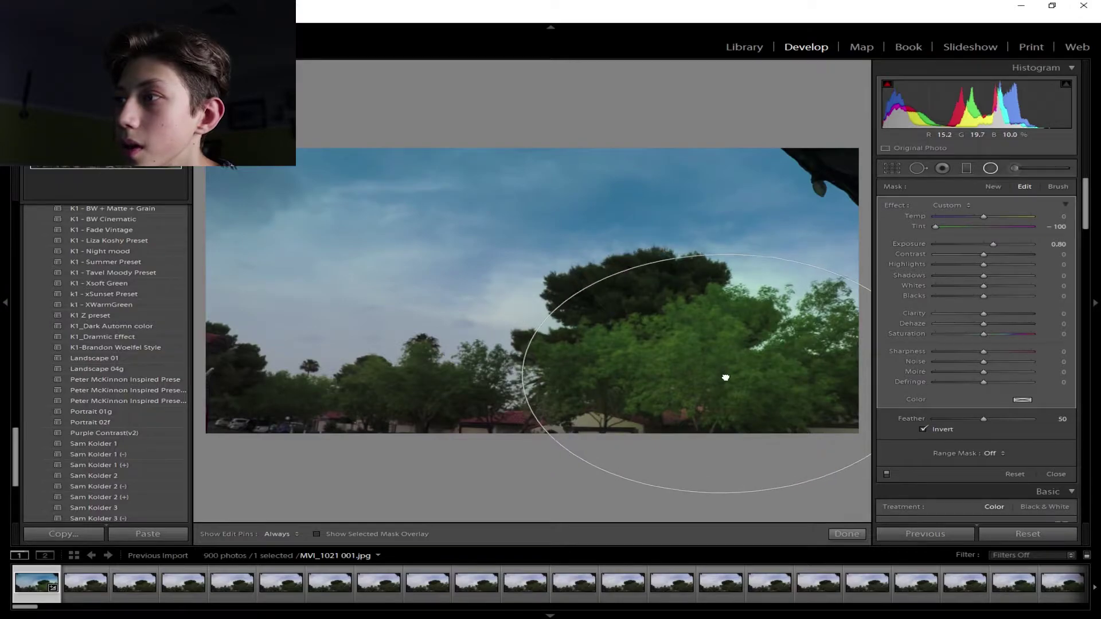
pyautogui.moveTo(715, 242); pyautogui.dragTo(720, 264)
pyautogui.click(830, 530)
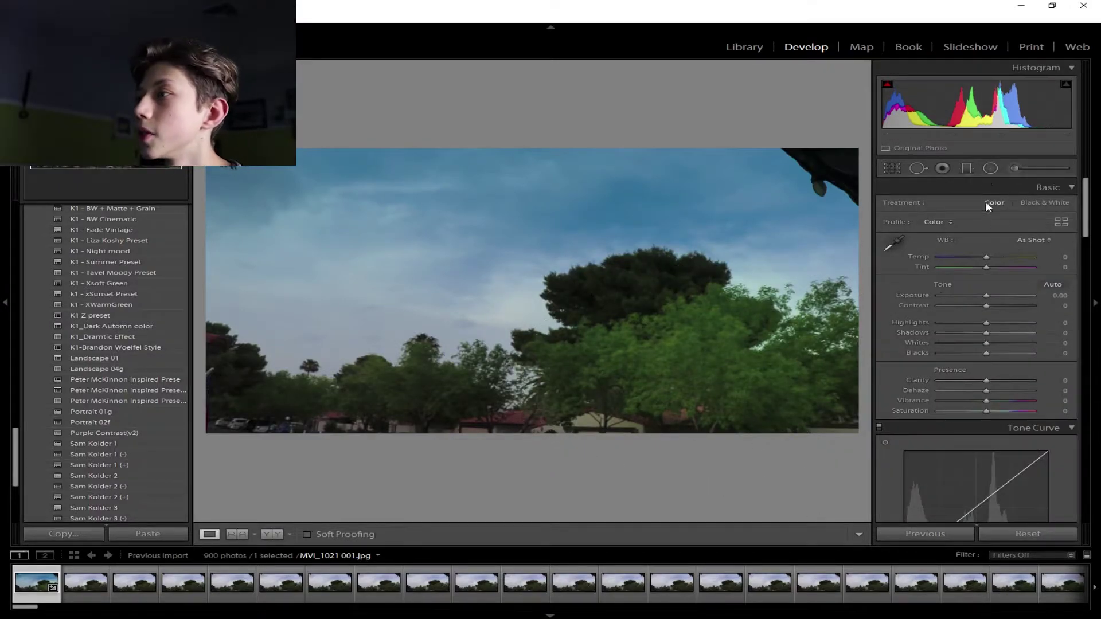
# - Add a new radial filter with a wide, flat ellipse and centre it over the row of trees on the photo's left side
pyautogui.click(991, 168)
pyautogui.moveTo(207, 388)
pyautogui.mouseDown()
pyautogui.moveTo(393, 414)
pyautogui.moveTo(480, 411)
pyautogui.mouseUp()
pyautogui.moveTo(205, 389); pyautogui.dragTo(375, 394)
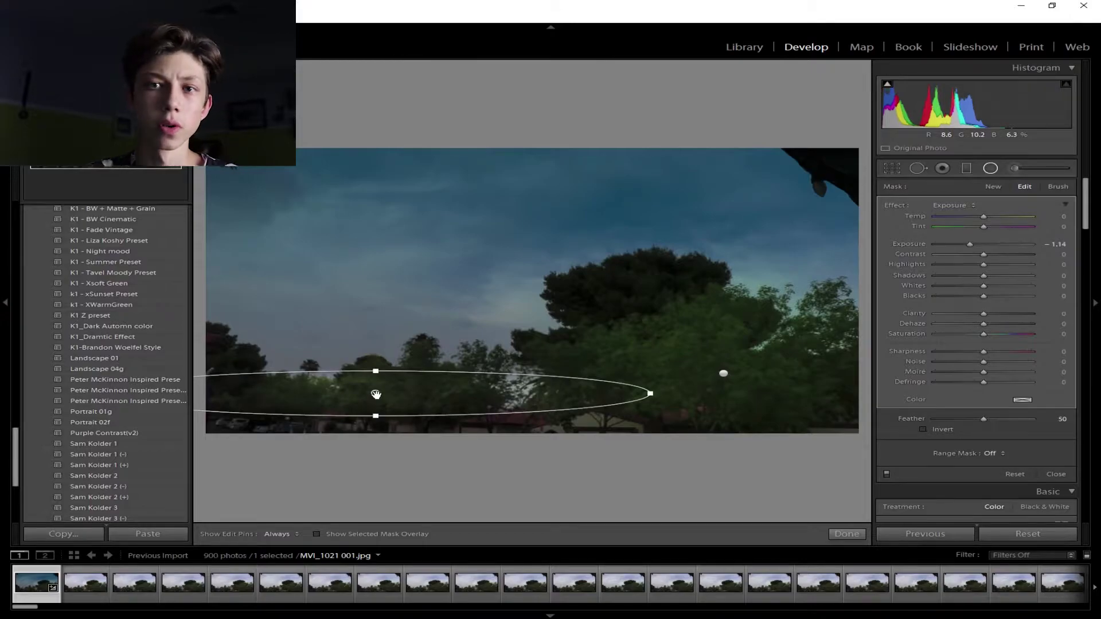
pyautogui.moveTo(375, 394)
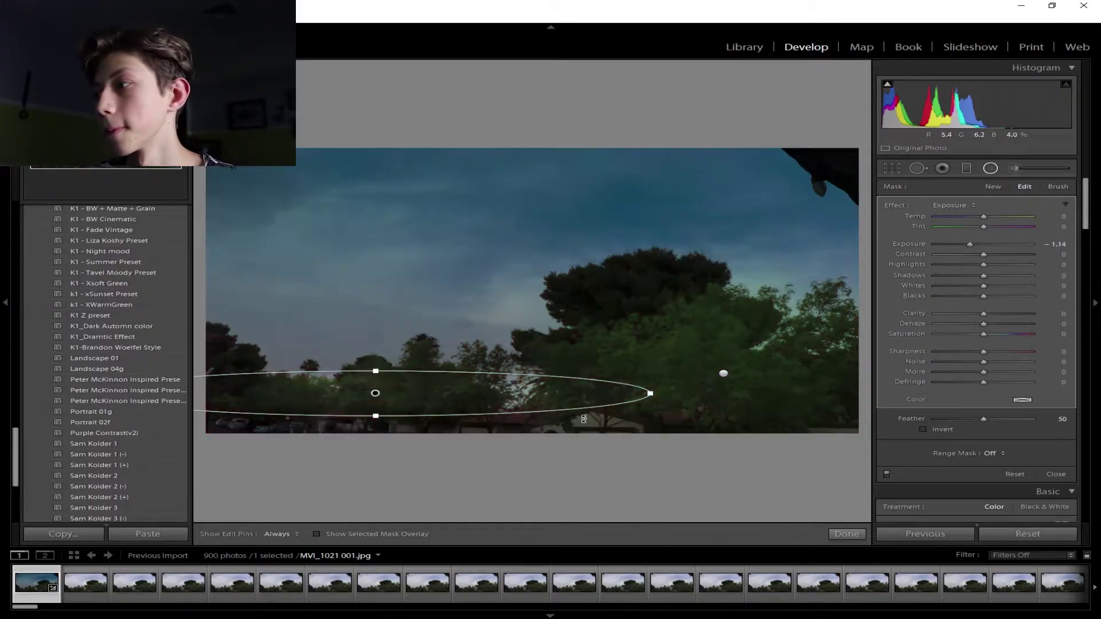
# - Invert the left trees' radial filter, make its ellipse taller, set Tint -100 and Exposure 0.91, and finish the mask
pyautogui.click(923, 430)
pyautogui.moveTo(970, 244); pyautogui.dragTo(947, 230)
pyautogui.moveTo(375, 371); pyautogui.dragTo(376, 350)
pyautogui.moveTo(1015, 245); pyautogui.dragTo(995, 247)
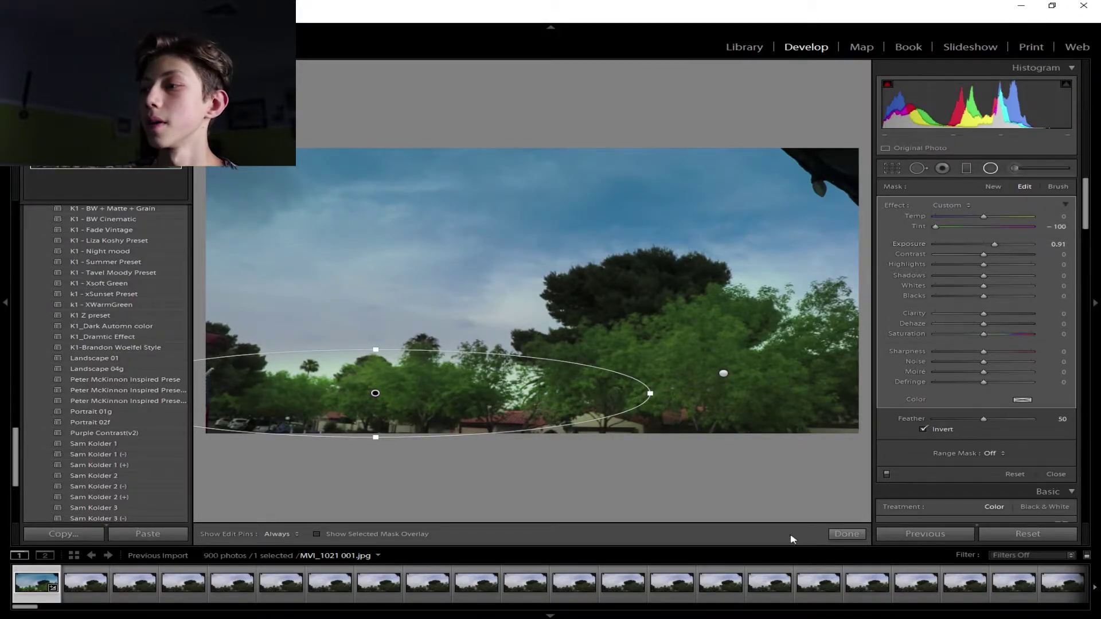
pyautogui.click(860, 537)
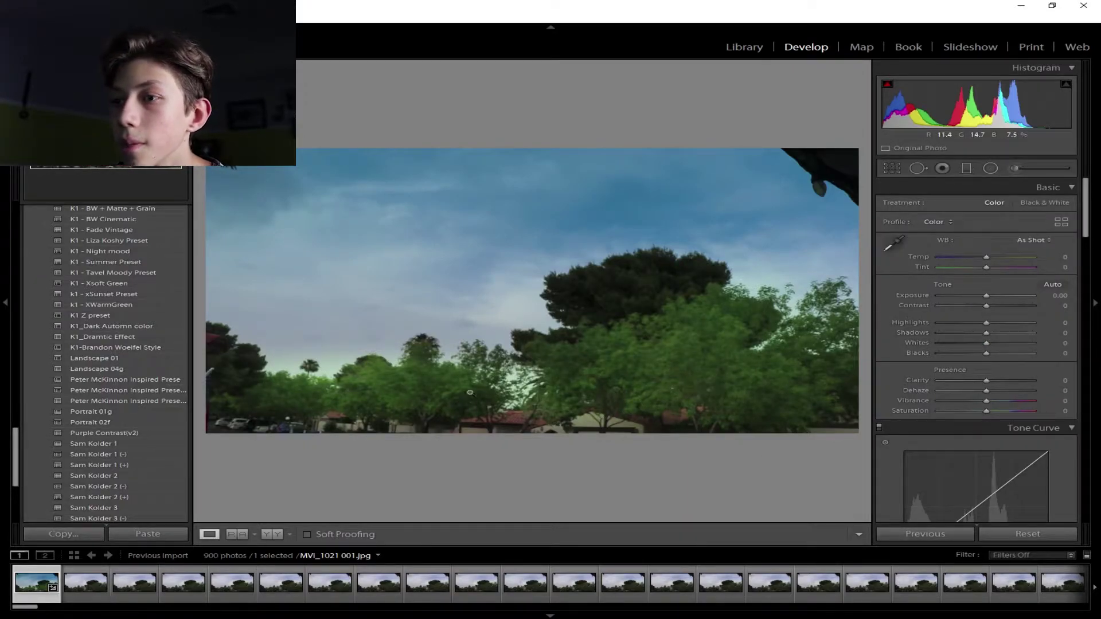
# - Place a new small radial filter on the street lamp above the parked cars among the left trees
pyautogui.click(273, 424)
pyautogui.moveTo(291, 423); pyautogui.dragTo(354, 407)
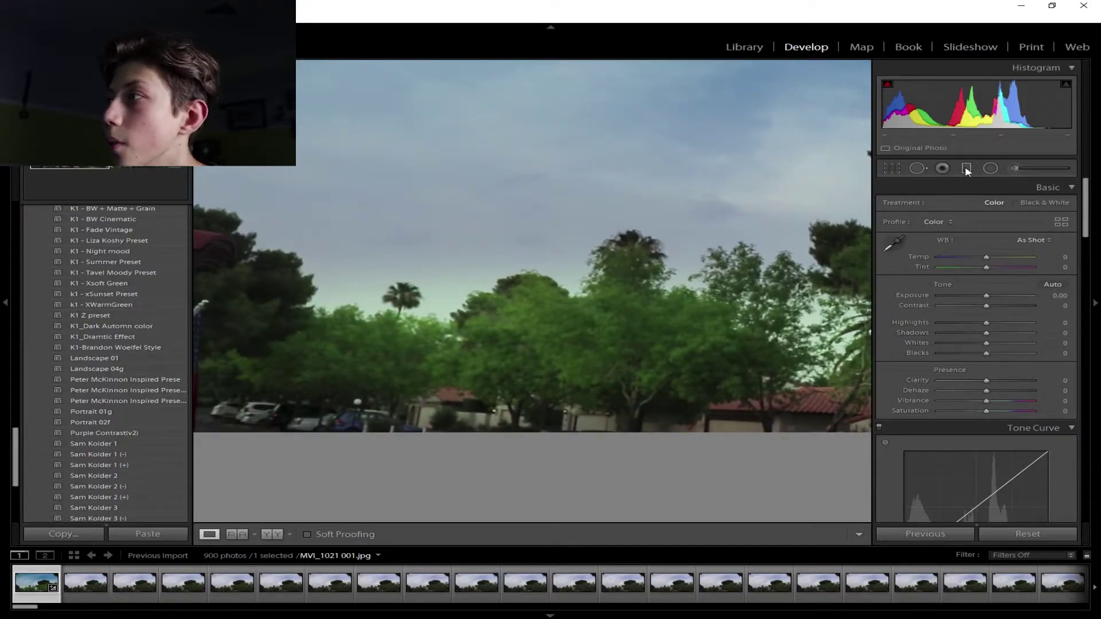
pyautogui.click(990, 171)
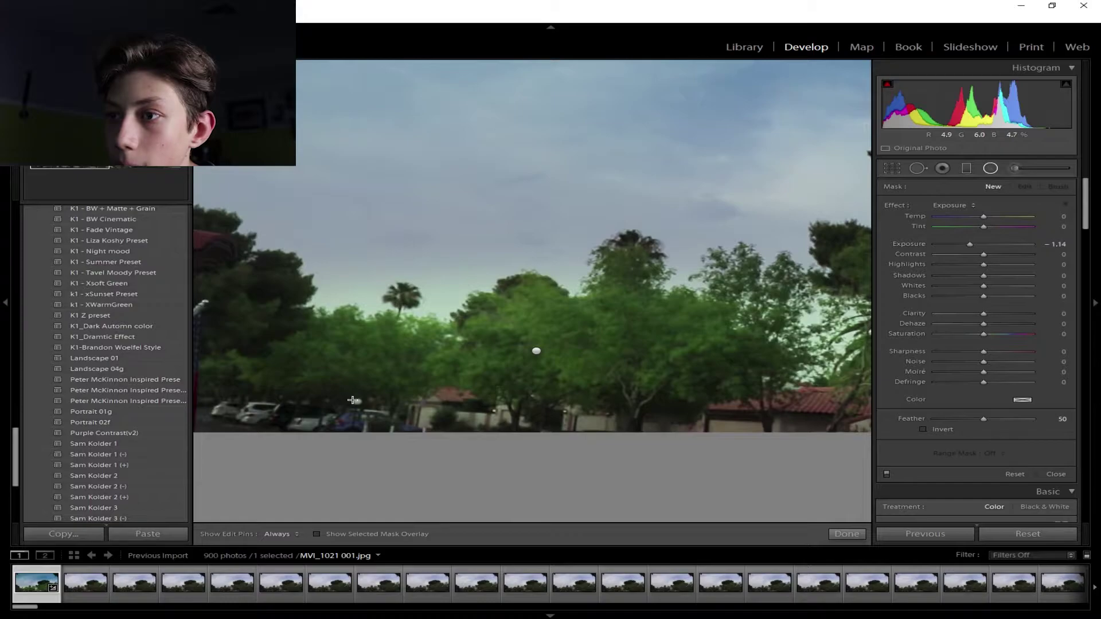
pyautogui.click(352, 400)
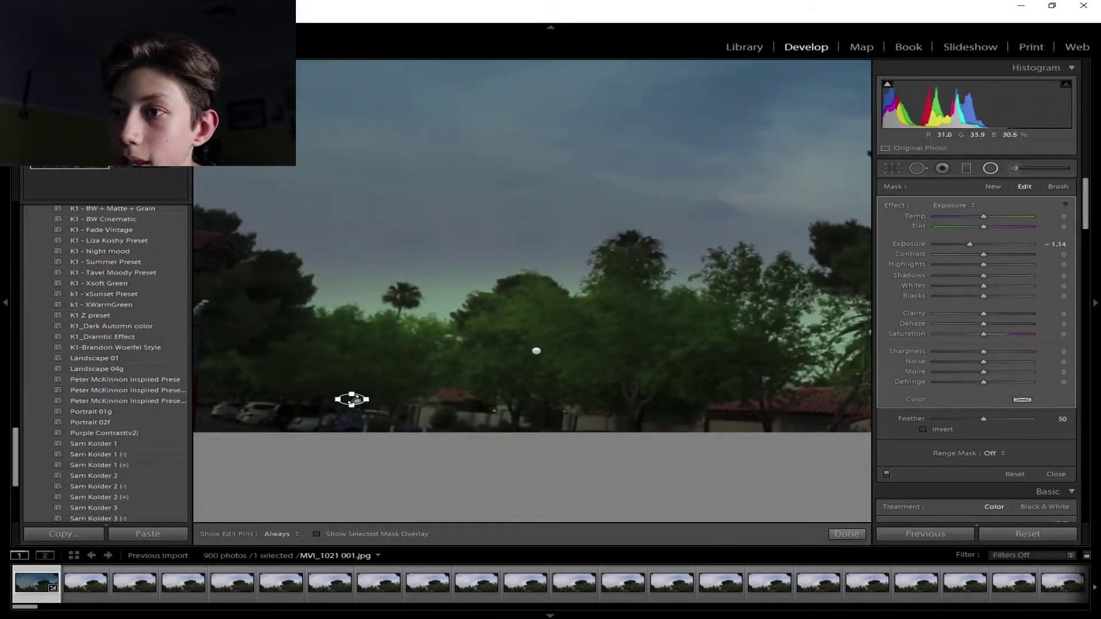
pyautogui.moveTo(352, 400); pyautogui.dragTo(358, 402)
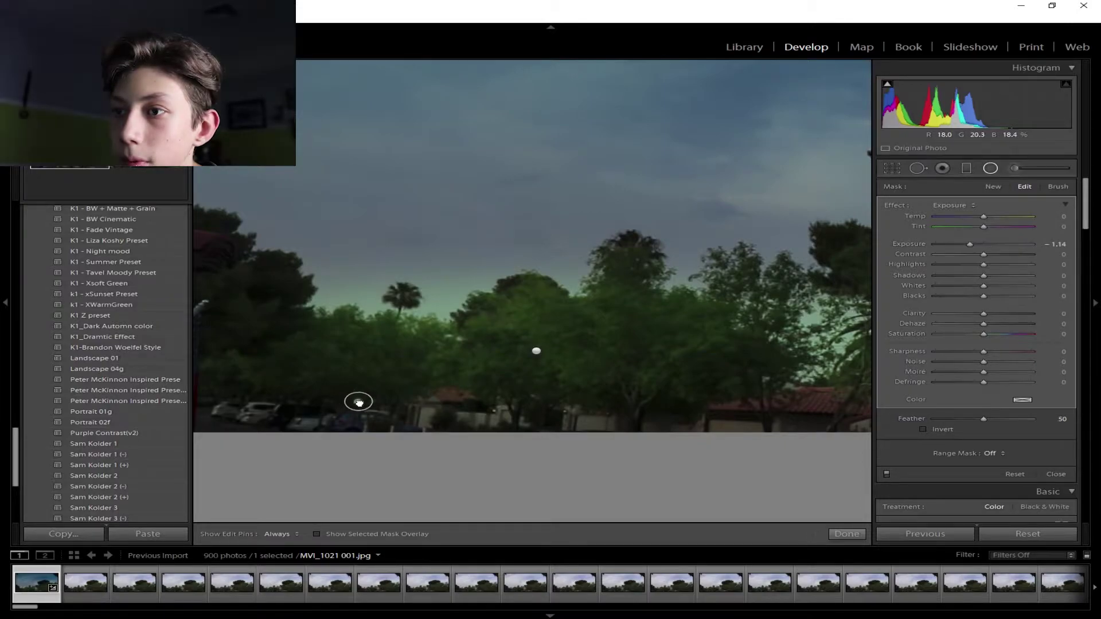
# - Invert the lamp's radial filter, set Temp 100 and Exposure 3.94, and finish the mask
pyautogui.click(923, 429)
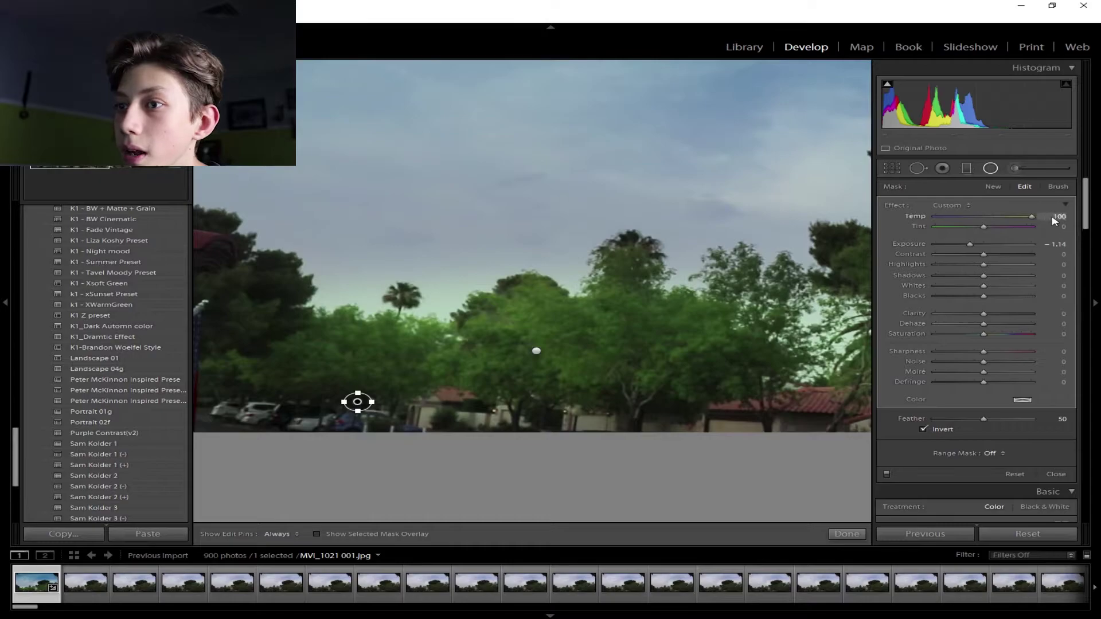
pyautogui.moveTo(970, 244); pyautogui.dragTo(1031, 244)
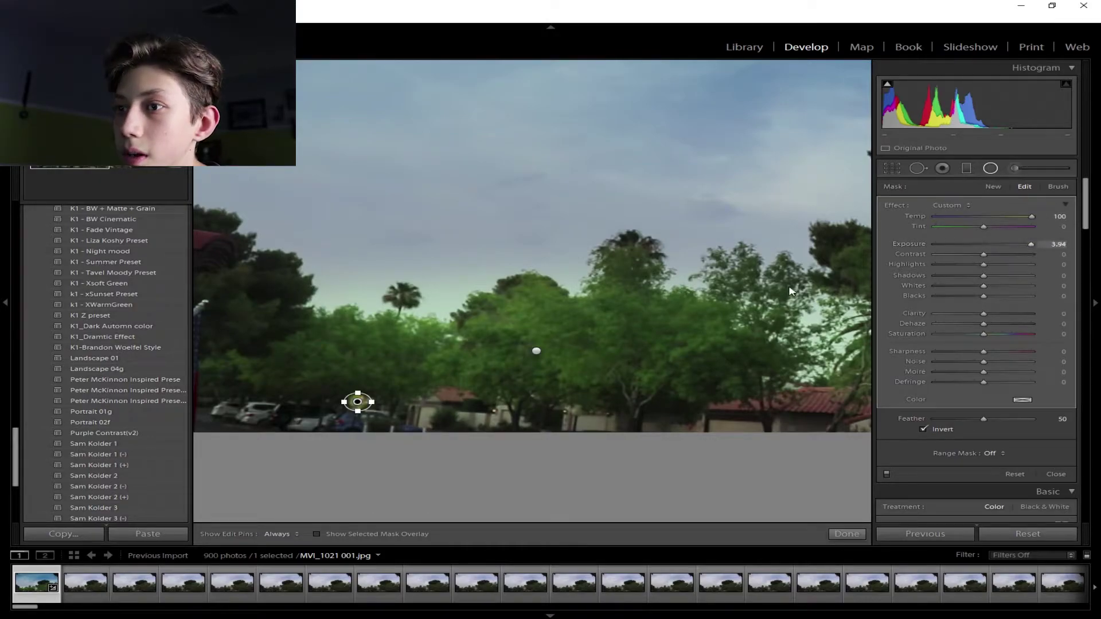
pyautogui.click(840, 537)
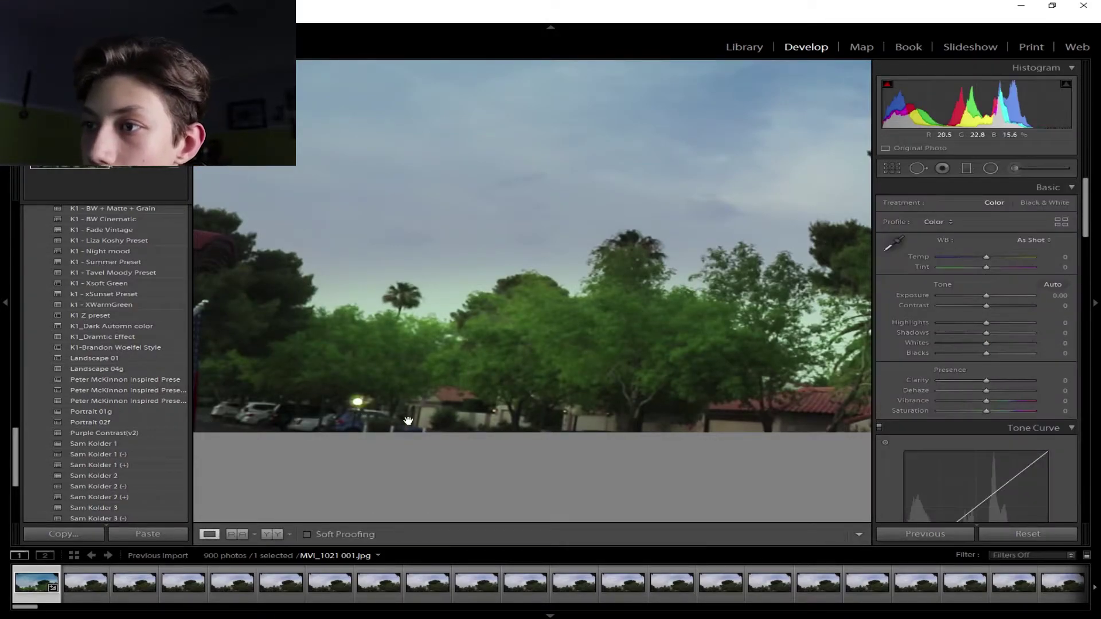
pyautogui.click(493, 379)
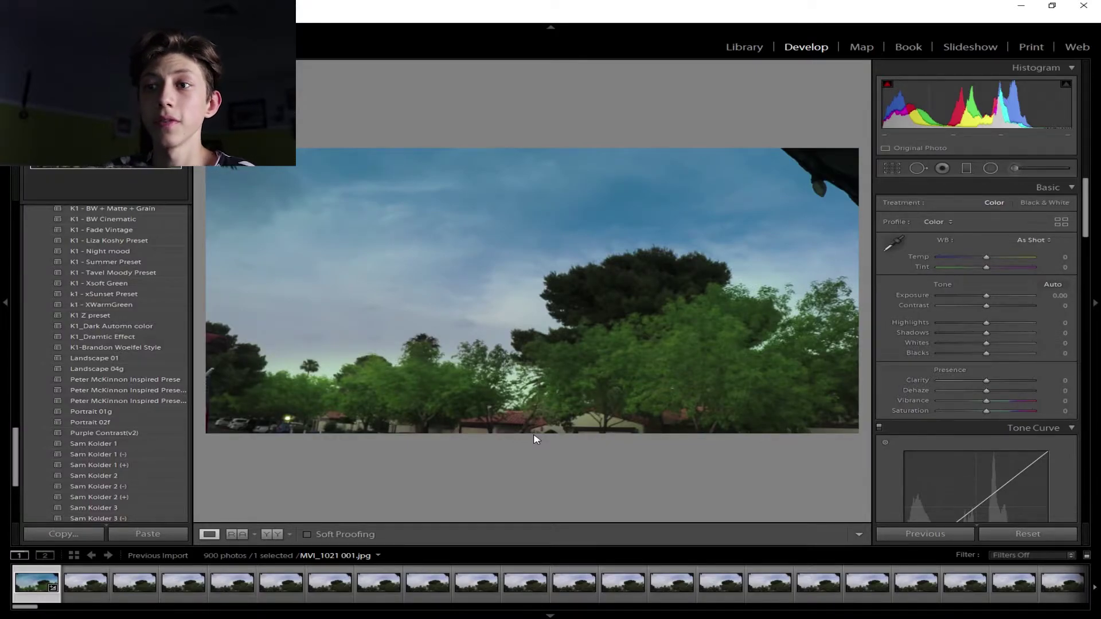
# - Set the whole photo's Clarity to +7 and Saturation to +21
pyautogui.moveTo(987, 380)
pyautogui.mouseDown()
pyautogui.moveTo(1041, 389)
pyautogui.moveTo(961, 392)
pyautogui.moveTo(1001, 387)
pyautogui.moveTo(982, 383)
pyautogui.moveTo(990, 387)
pyautogui.mouseUp()
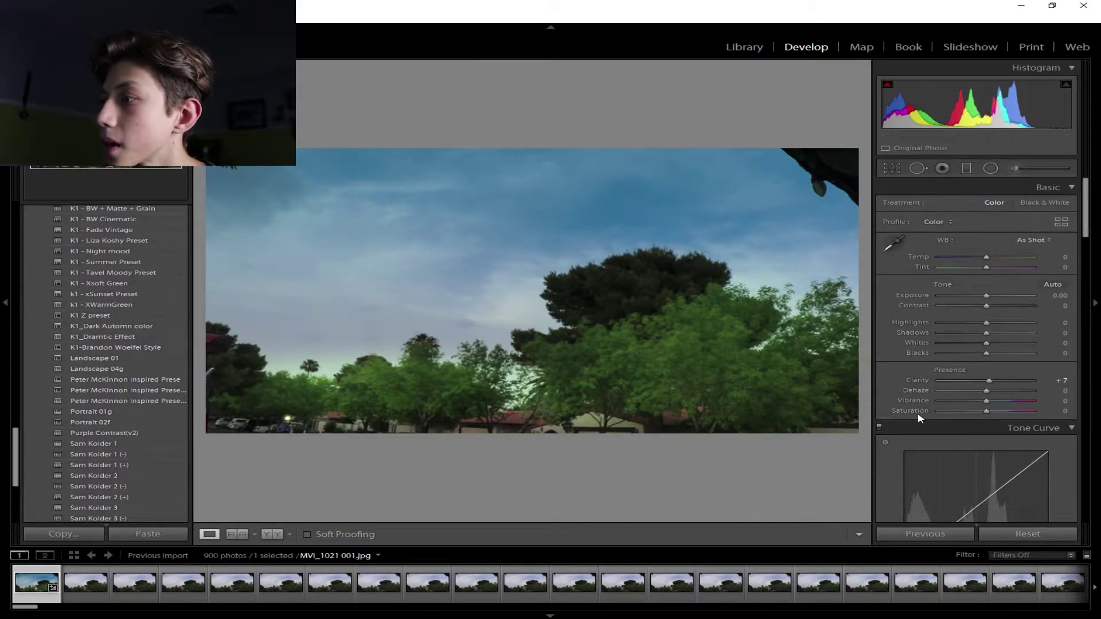
pyautogui.scroll(-3, 917, 412)
pyautogui.moveTo(986, 316)
pyautogui.mouseDown()
pyautogui.moveTo(1010, 318)
pyautogui.moveTo(999, 320)
pyautogui.mouseUp()
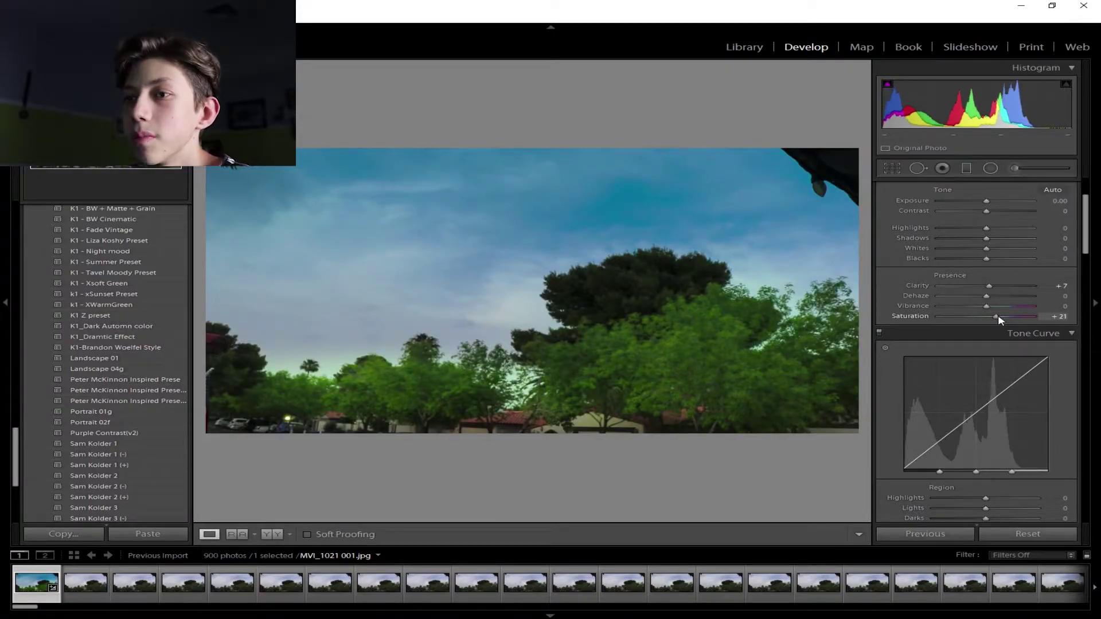
pyautogui.click(98, 308)
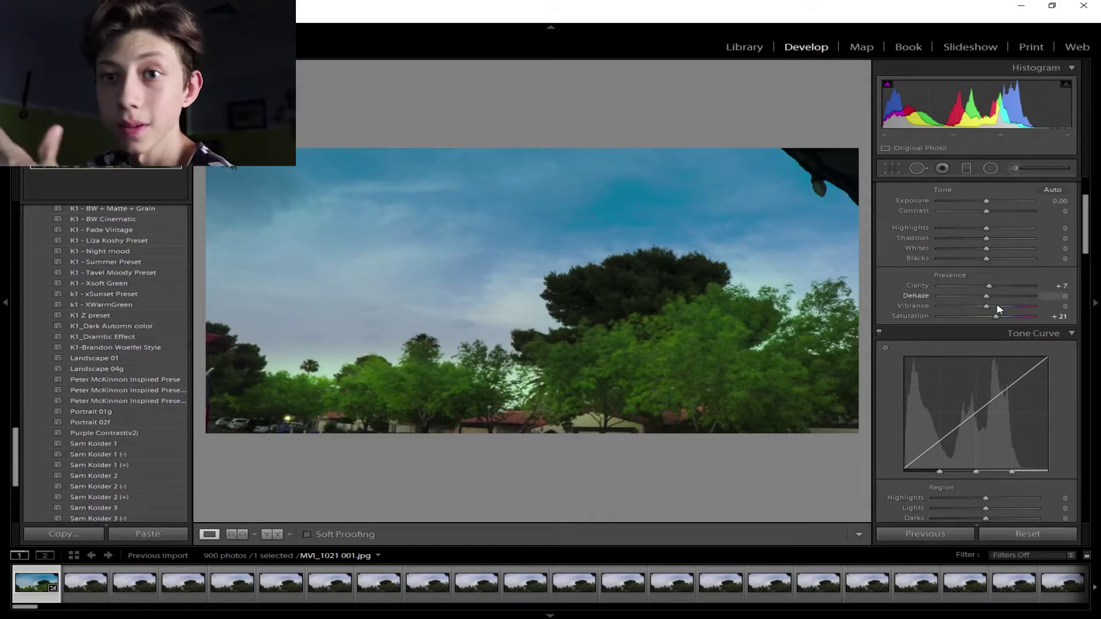
# - Raise the Darks region of the tone curve to +38
pyautogui.scroll(-5, 964, 322)
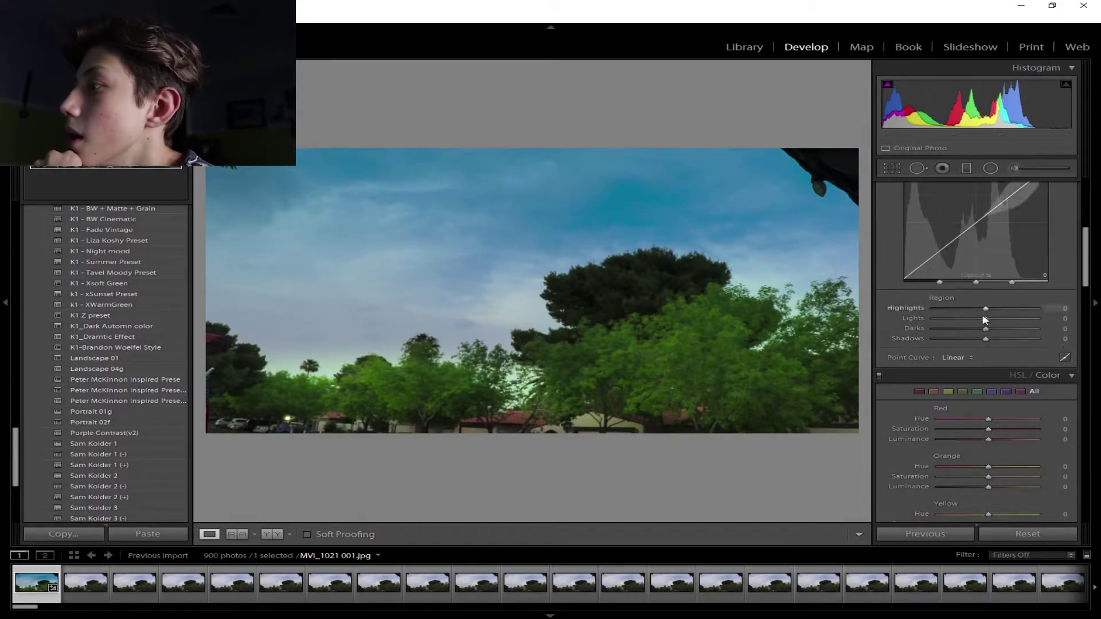
pyautogui.scroll(3, 938, 307)
pyautogui.moveTo(945, 342)
pyautogui.mouseDown()
pyautogui.moveTo(945, 320)
pyautogui.moveTo(945, 333)
pyautogui.mouseUp()
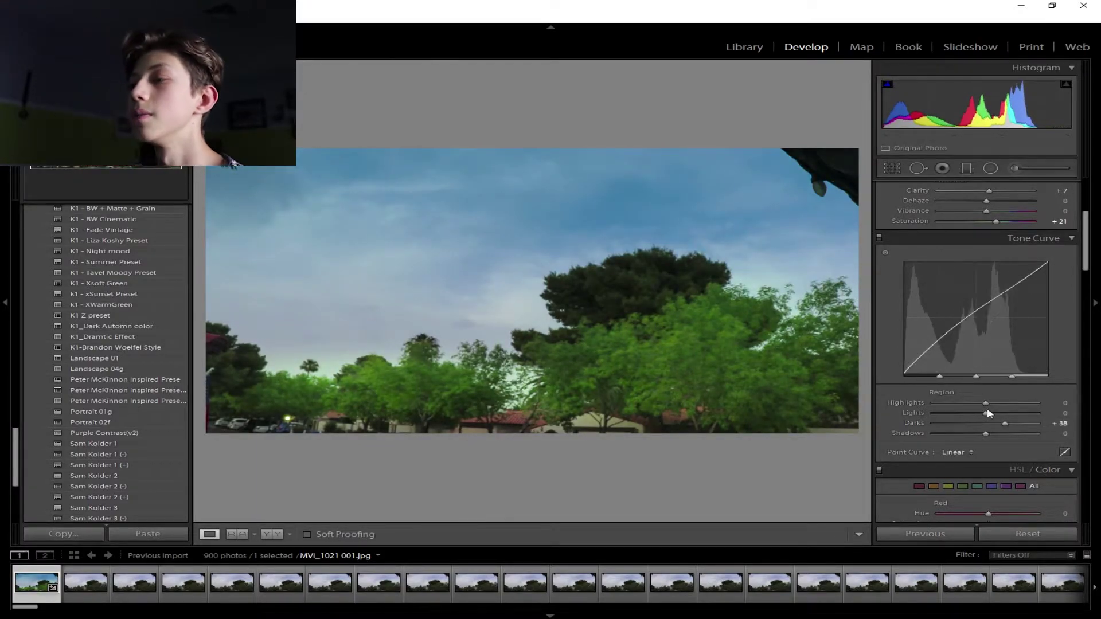
# - Set the Aqua colour range to Hue -100, Saturation +44 and Luminance +100
pyautogui.scroll(-2, 892, 431)
pyautogui.scroll(-2, 1024, 394)
pyautogui.scroll(-2, 975, 362)
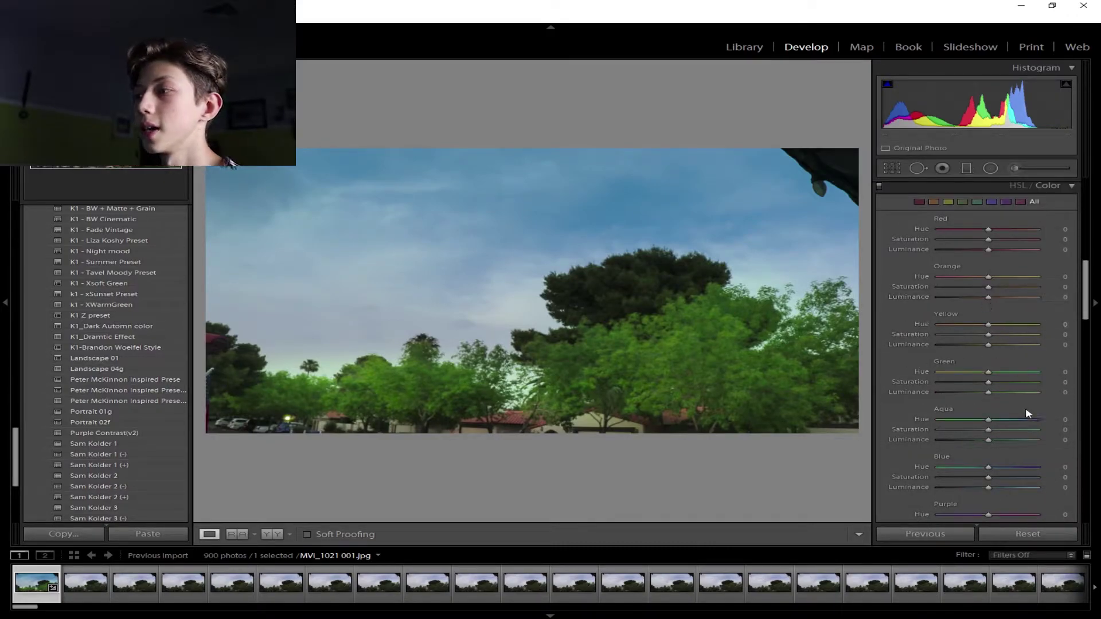
pyautogui.moveTo(988, 421); pyautogui.dragTo(899, 423)
pyautogui.moveTo(987, 440); pyautogui.dragTo(1049, 440)
# - Try different Green colour adjustments, settling on Hue +31, Saturation -48 and Luminance +100
pyautogui.moveTo(988, 372); pyautogui.dragTo(939, 383)
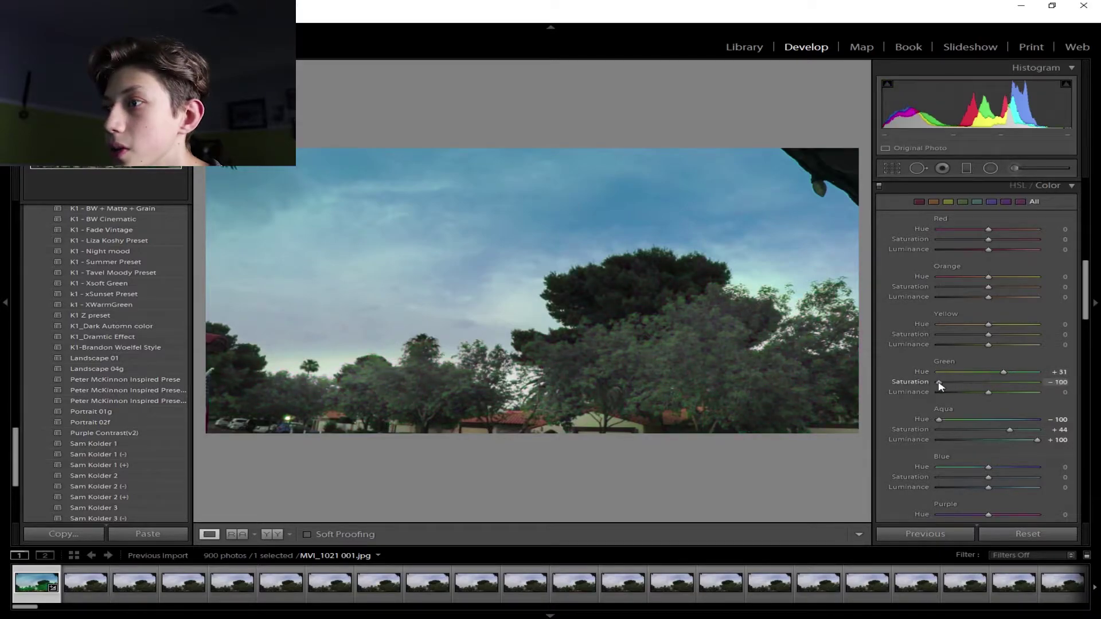
pyautogui.moveTo(1003, 371); pyautogui.dragTo(953, 371)
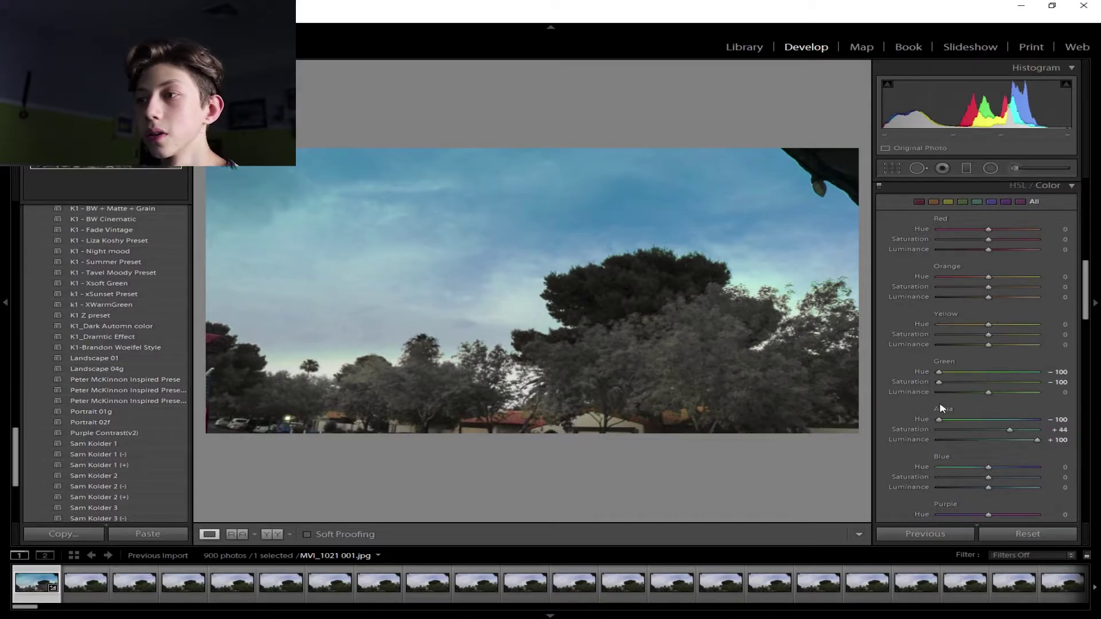
pyautogui.moveTo(968, 372); pyautogui.dragTo(1082, 400)
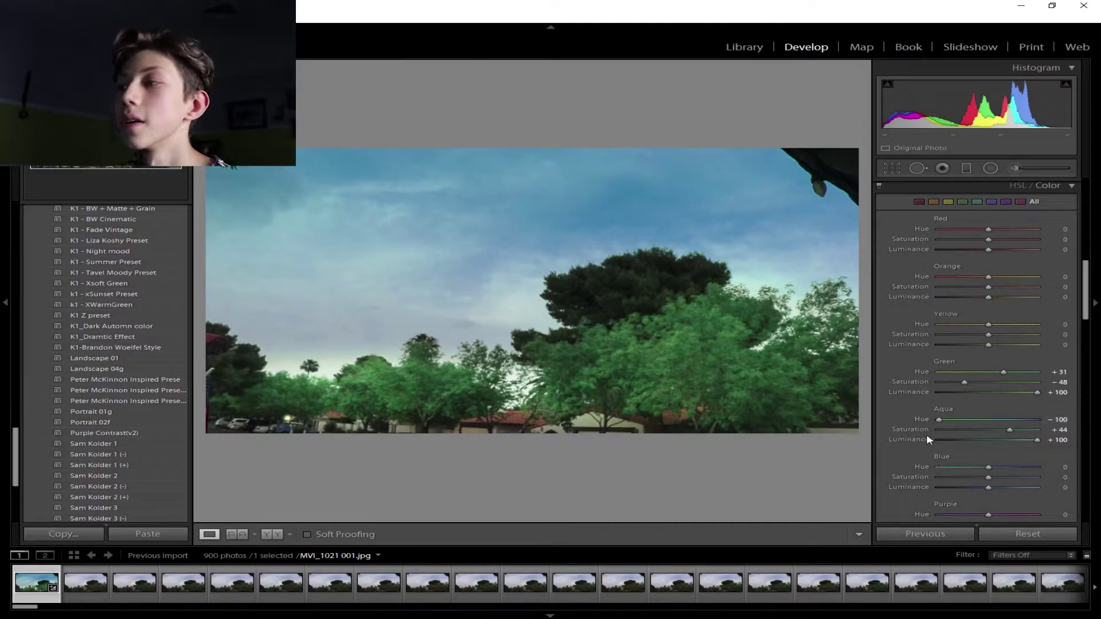
# - Shift the Blue Hue to -34 and set Green to Hue -100 and Saturation +100
pyautogui.moveTo(988, 471)
pyautogui.mouseDown()
pyautogui.moveTo(936, 472)
pyautogui.moveTo(983, 471)
pyautogui.moveTo(971, 468)
pyautogui.mouseUp()
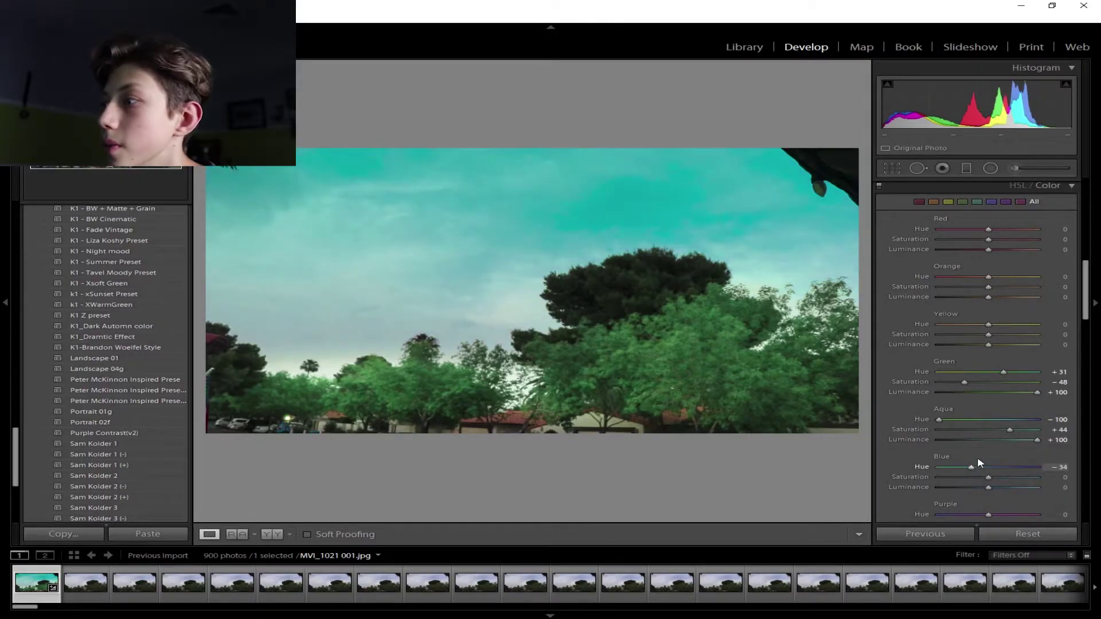
pyautogui.moveTo(1003, 372); pyautogui.dragTo(865, 377)
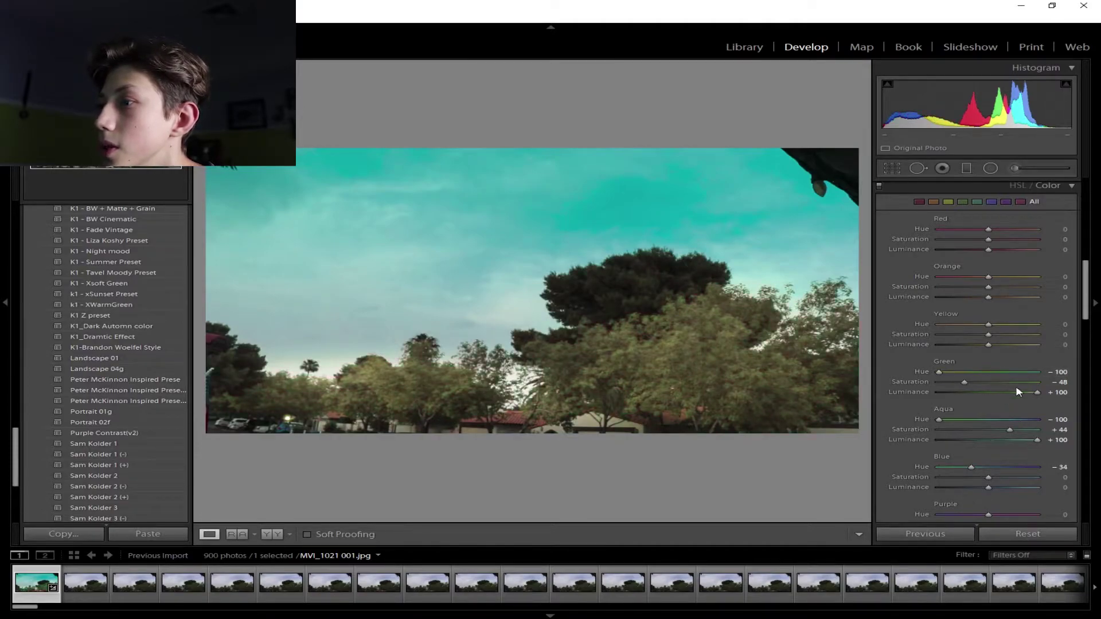
pyautogui.moveTo(1018, 382); pyautogui.dragTo(1043, 382)
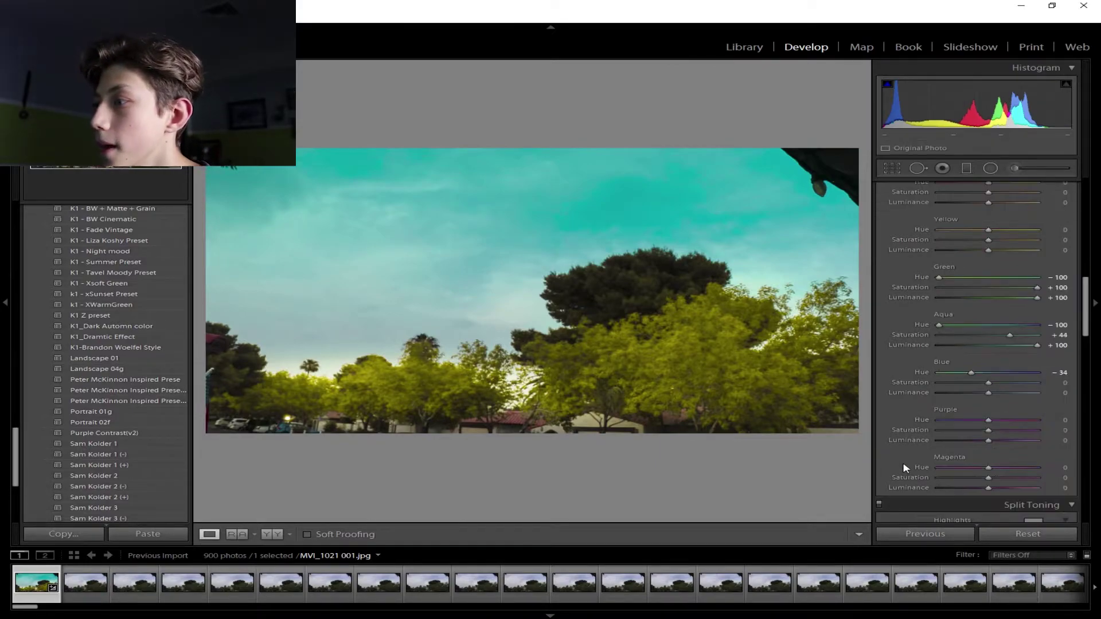
# - Set the Red colour range to Hue -100, Saturation +100 and Luminance +100
pyautogui.moveTo(937, 229); pyautogui.dragTo(880, 226)
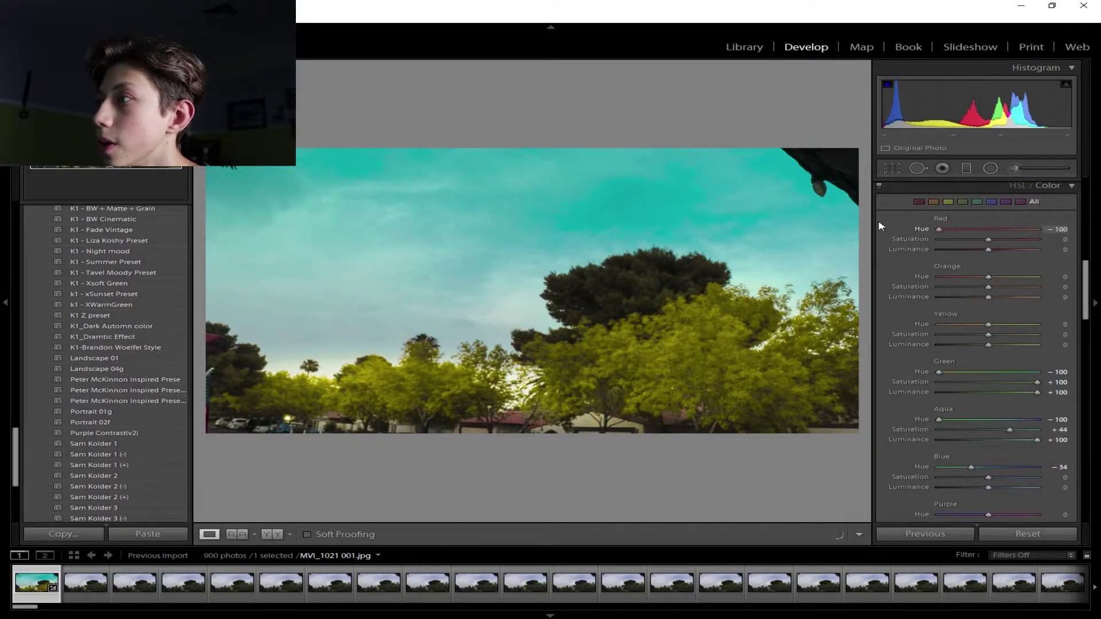
pyautogui.moveTo(988, 240); pyautogui.dragTo(1055, 254)
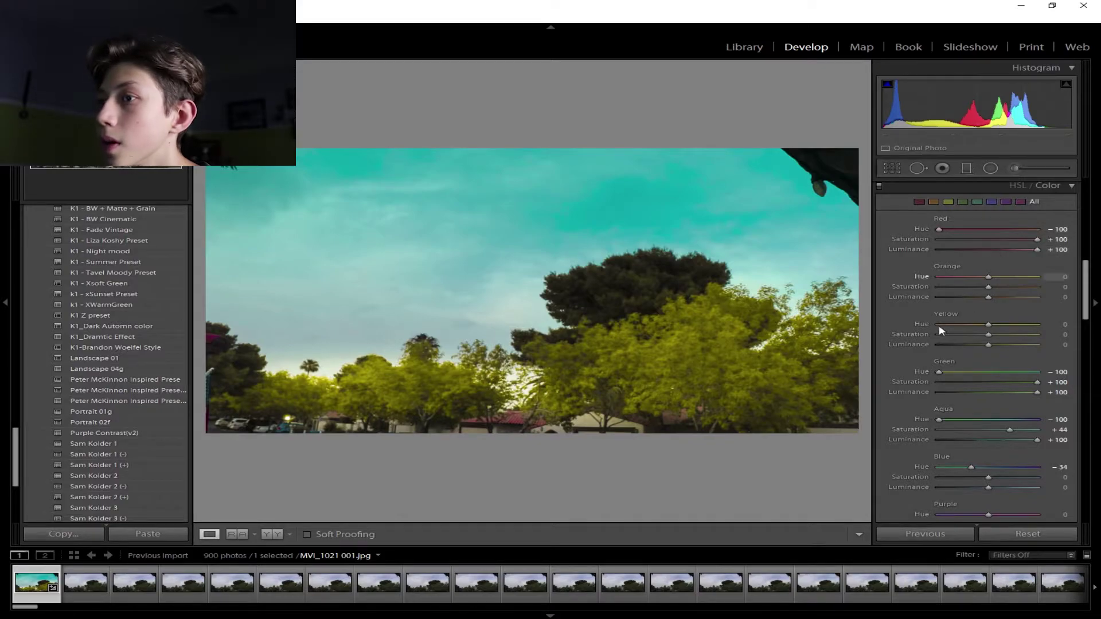
# - Set Purple to Hue -100, Saturation +57, Luminance +62, and Magenta to Hue -100, Saturation +34, Luminance +23
pyautogui.scroll(-3, 933, 405)
pyautogui.moveTo(952, 422); pyautogui.dragTo(904, 423)
pyautogui.moveTo(982, 428); pyautogui.dragTo(914, 467)
pyautogui.moveTo(996, 479); pyautogui.dragTo(1010, 480)
pyautogui.moveTo(988, 488); pyautogui.dragTo(999, 488)
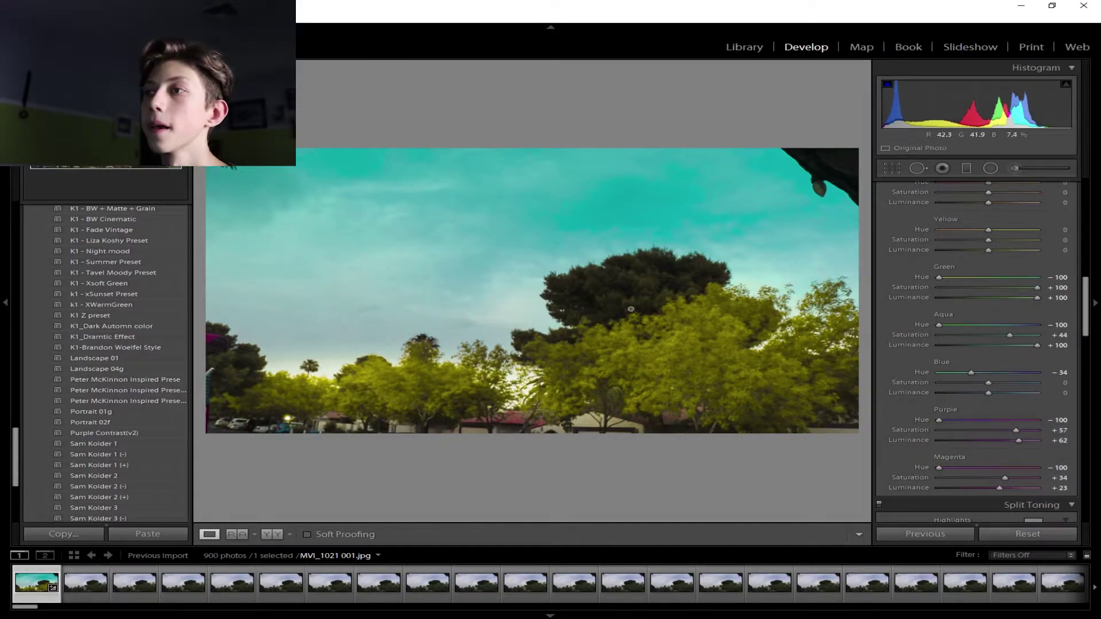
pyautogui.rightClick(41, 584)
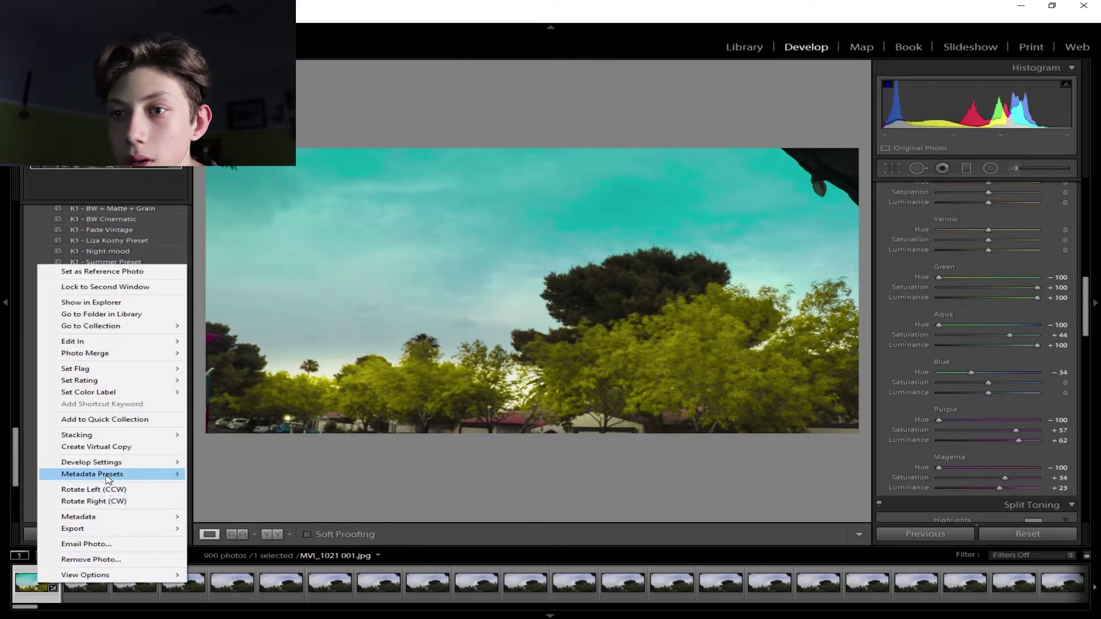
pyautogui.moveTo(121, 358)
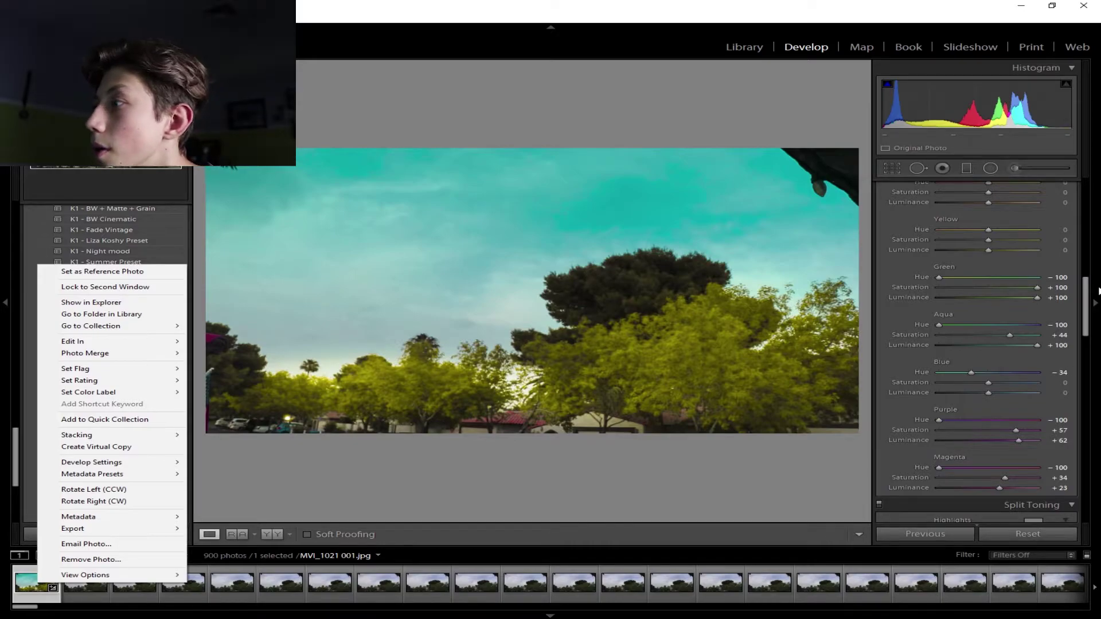
# - Try tinting the Split Toning highlights with various colours, including Hue 226 at Saturation 54, and reset them
pyautogui.scroll(-5, 1029, 325)
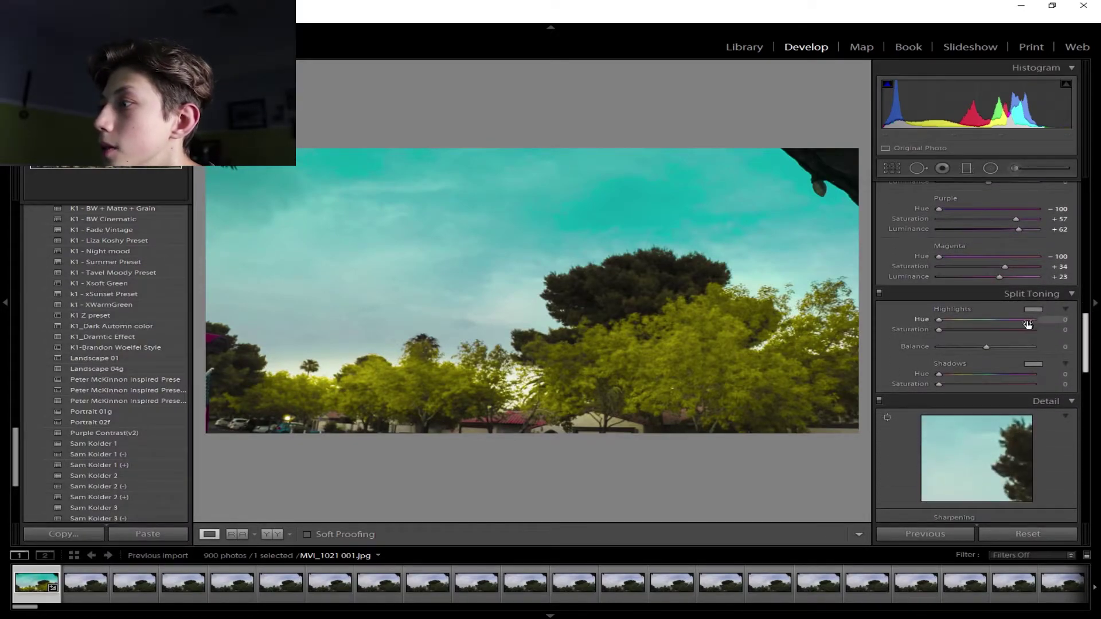
pyautogui.click(1033, 312)
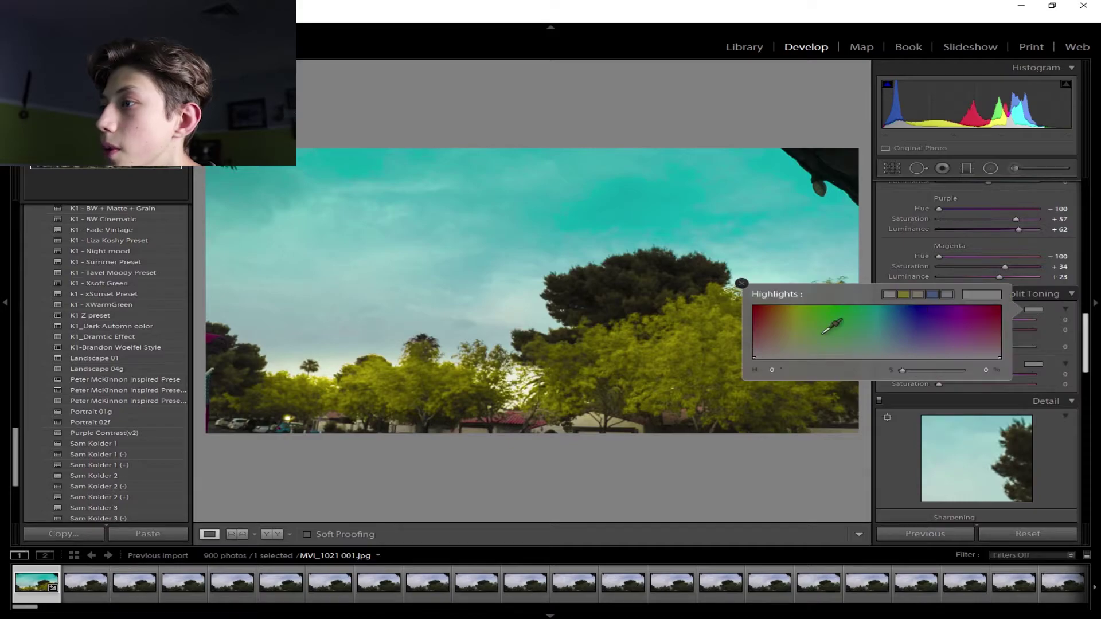
pyautogui.click(765, 329)
pyautogui.moveTo(773, 326)
pyautogui.mouseDown()
pyautogui.moveTo(941, 320)
pyautogui.moveTo(1002, 340)
pyautogui.moveTo(909, 331)
pyautogui.mouseUp()
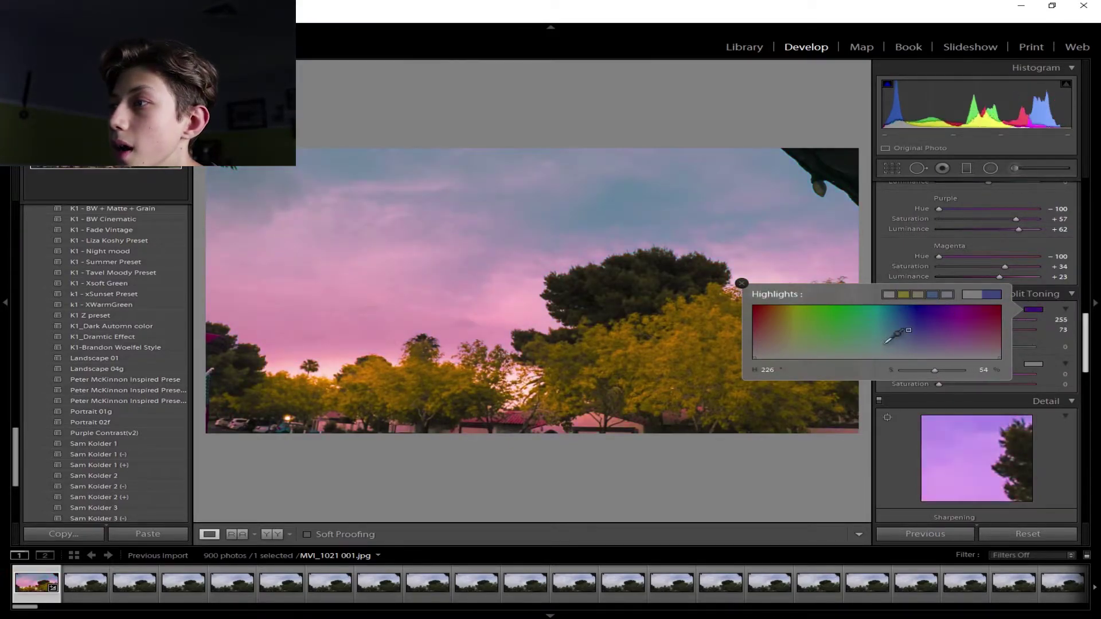
pyautogui.click(1009, 356)
pyautogui.moveTo(1052, 321); pyautogui.dragTo(840, 337)
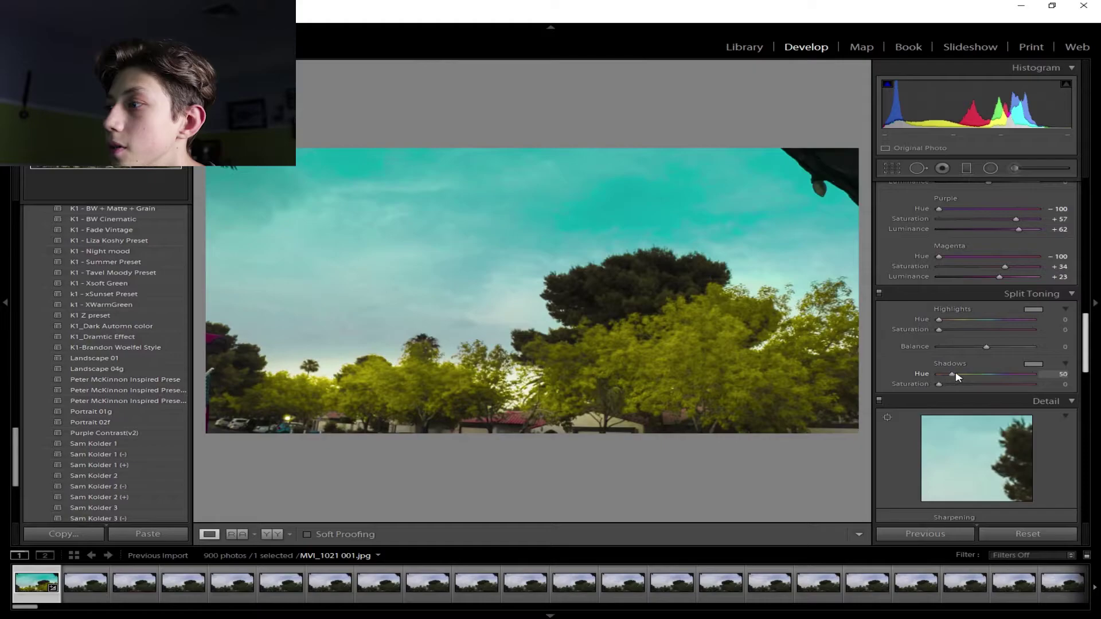
# - Try tinting the Split Toning shadows with Hue 87 and Saturation 25, and reset both values
pyautogui.moveTo(955, 374)
pyautogui.mouseDown()
pyautogui.moveTo(973, 374)
pyautogui.moveTo(963, 376)
pyautogui.mouseUp()
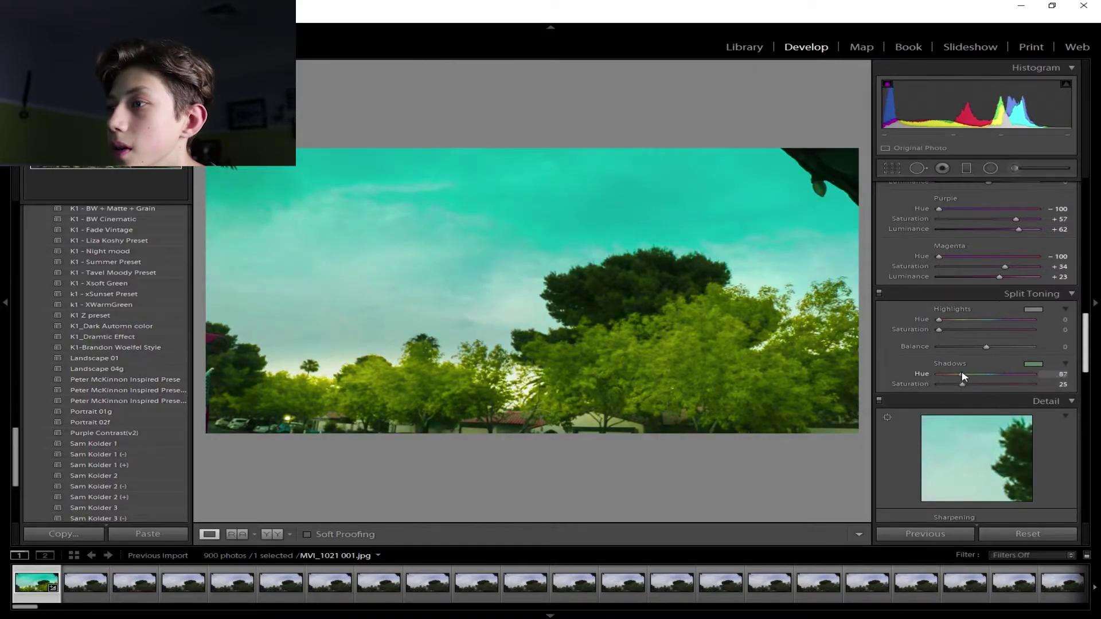
pyautogui.doubleClick(922, 374)
pyautogui.doubleClick(910, 384)
pyautogui.scroll(-3, 916, 402)
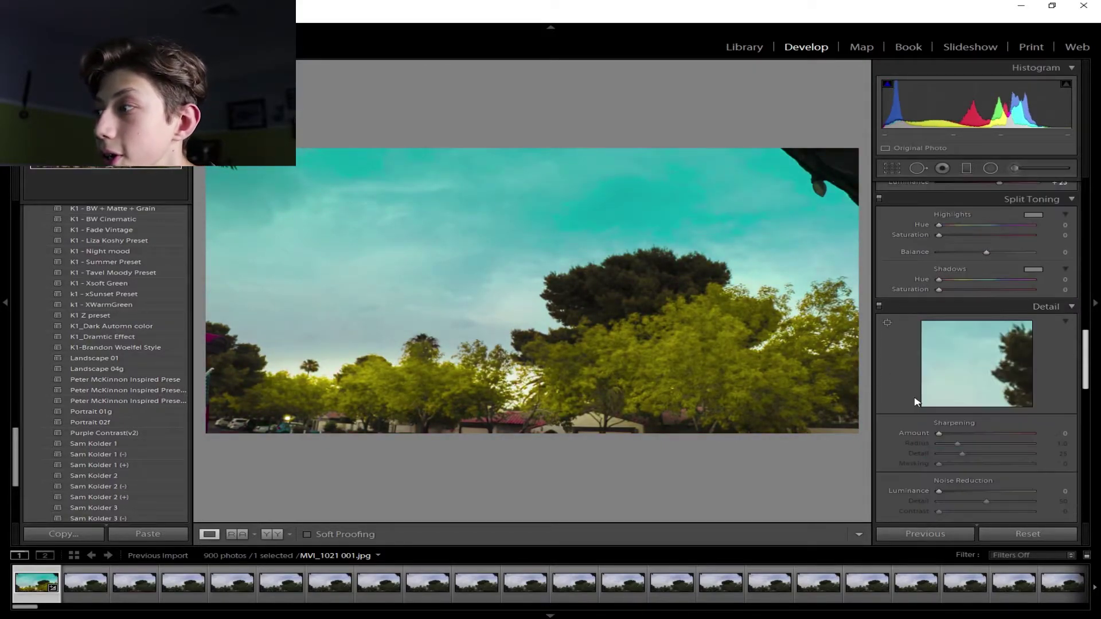
# - Set the sharpening amount to 150 and the luminance noise reduction to 36
pyautogui.scroll(-3, 931, 414)
pyautogui.moveTo(939, 339); pyautogui.dragTo(1039, 338)
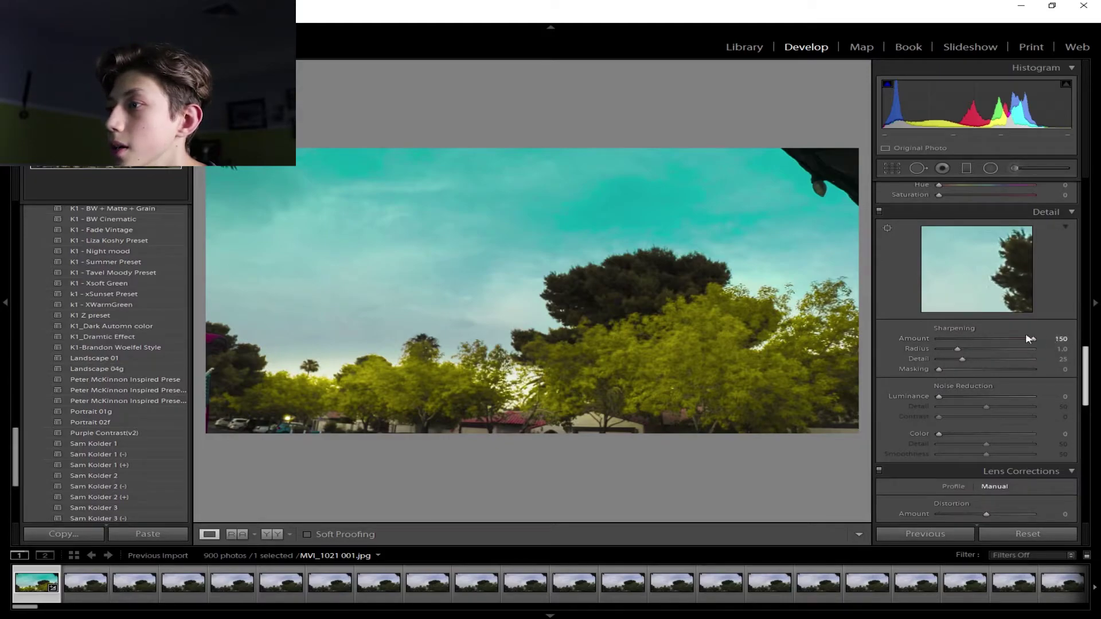
pyautogui.moveTo(709, 374); pyautogui.dragTo(622, 360)
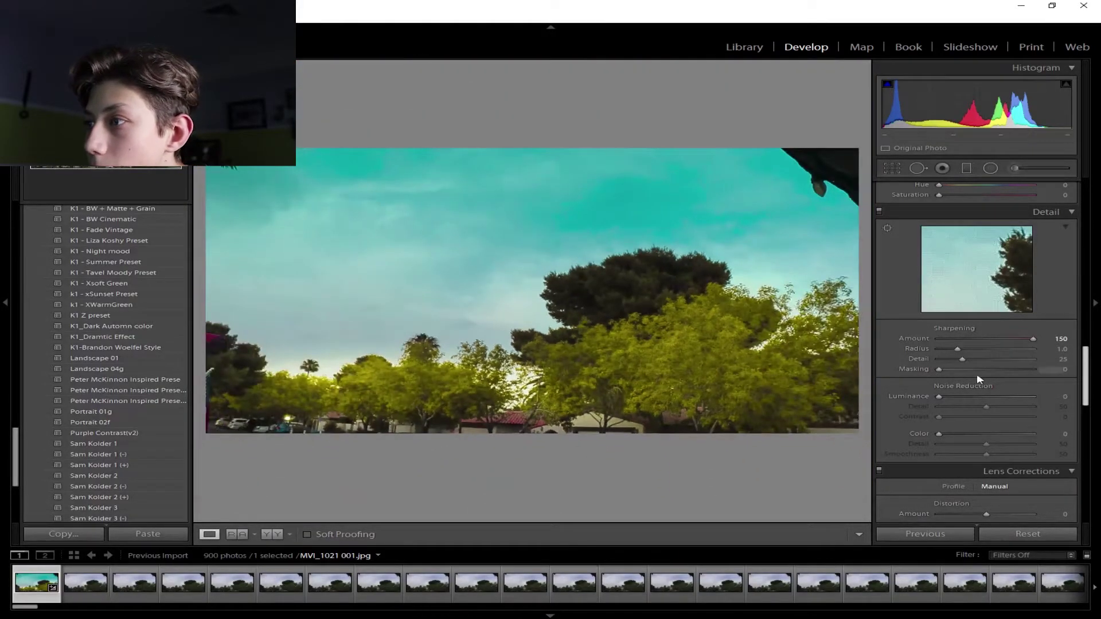
pyautogui.moveTo(939, 397); pyautogui.dragTo(973, 397)
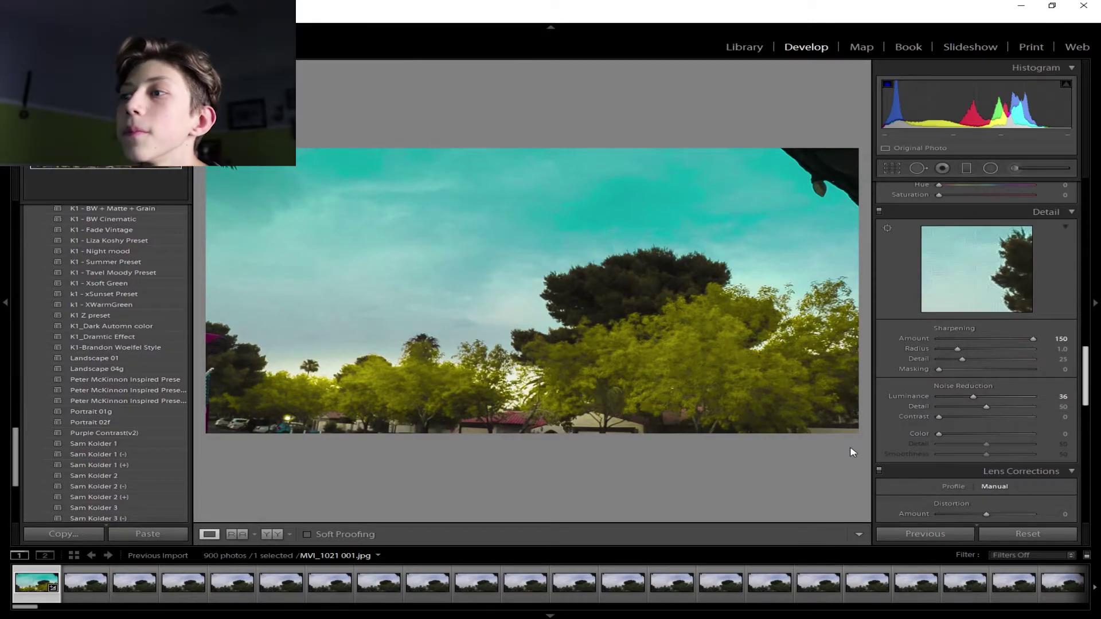
# - Set the Lens Corrections vignetting amount to +100 and its midpoint to 9
pyautogui.scroll(-3, 981, 387)
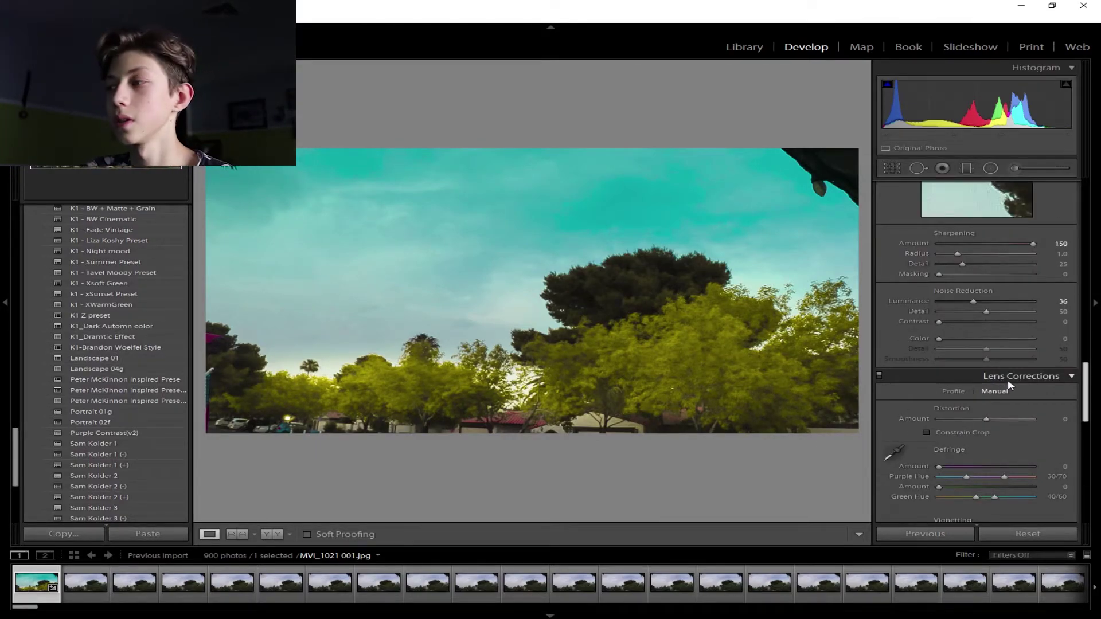
pyautogui.scroll(-5, 1007, 381)
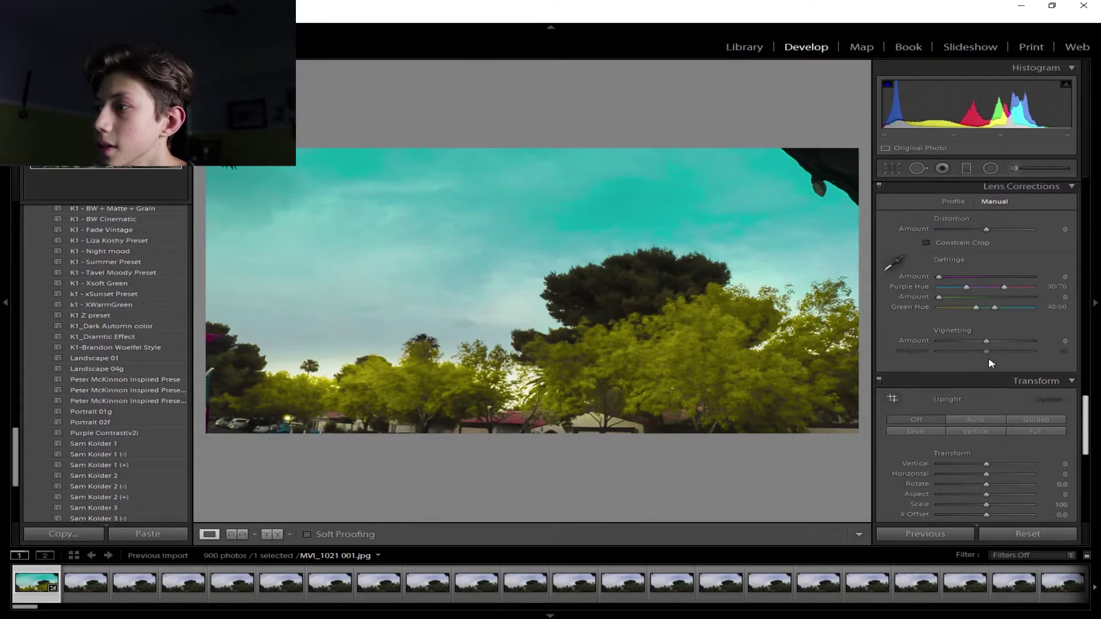
pyautogui.moveTo(987, 341); pyautogui.dragTo(1096, 347)
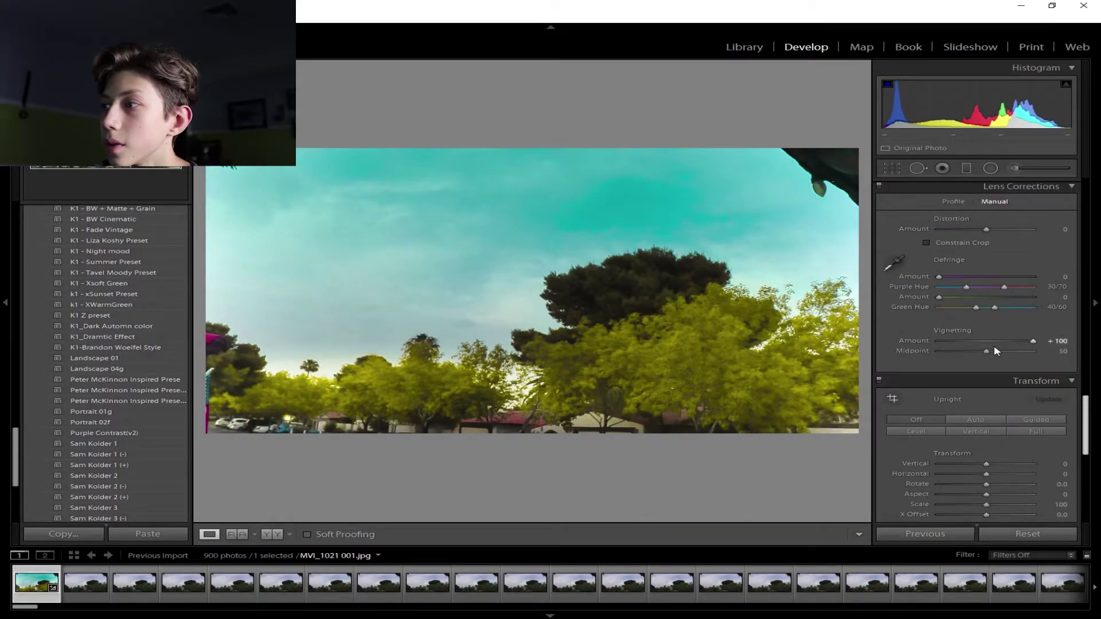
pyautogui.moveTo(987, 352); pyautogui.dragTo(938, 343)
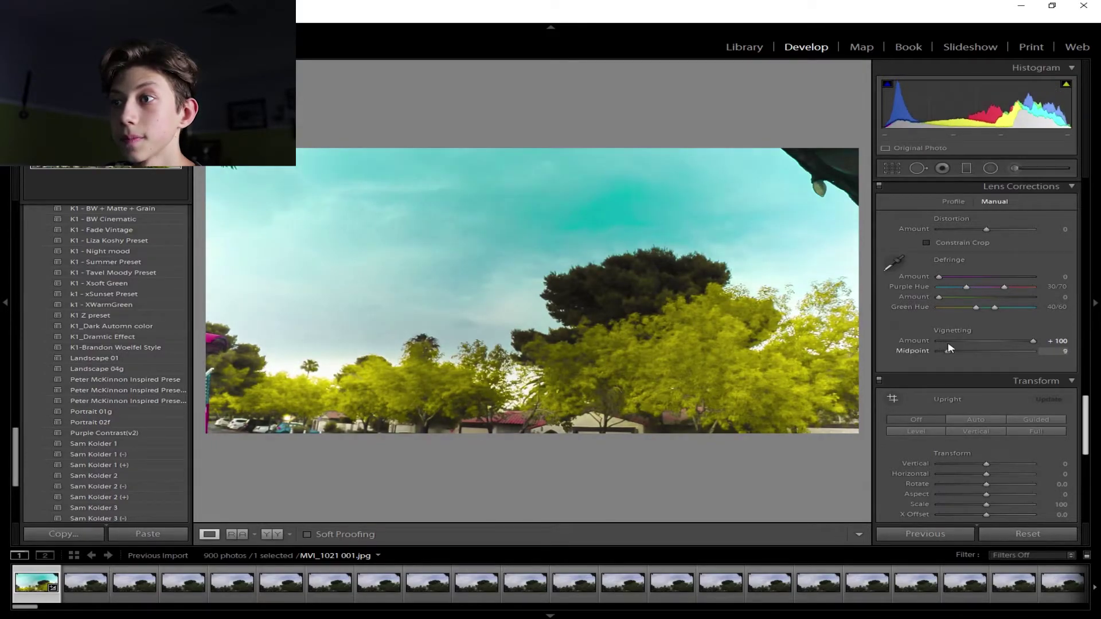
# - Crop the photo slightly inward from the lower-left corner and the lower edge to cut off the street area, and apply the crop
pyautogui.scroll(-5, 922, 383)
pyautogui.scroll(-4, 923, 379)
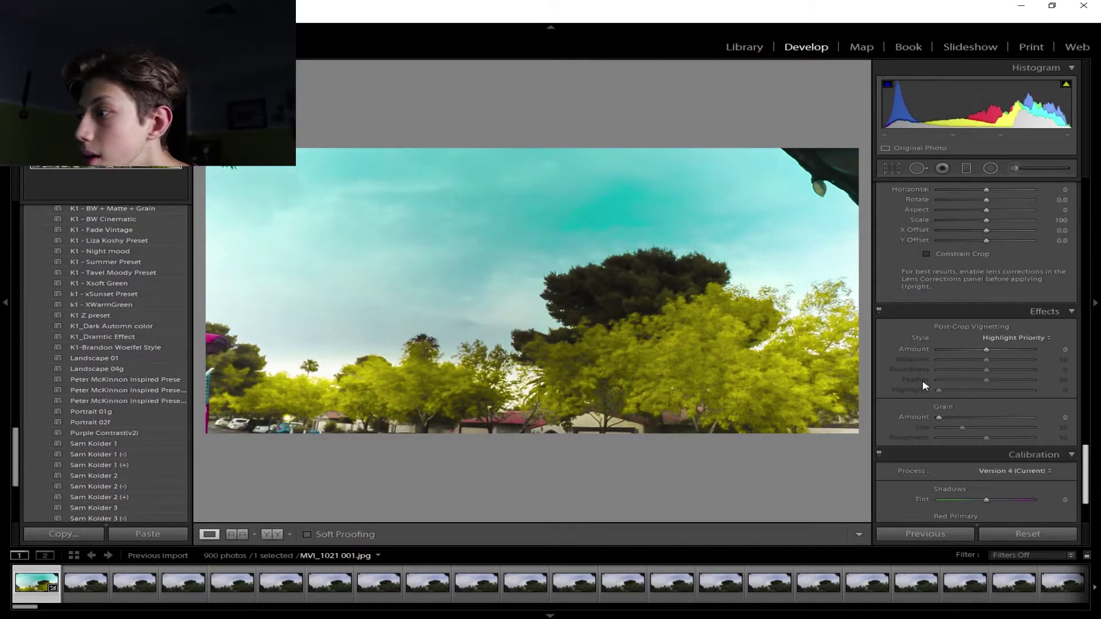
pyautogui.click(893, 170)
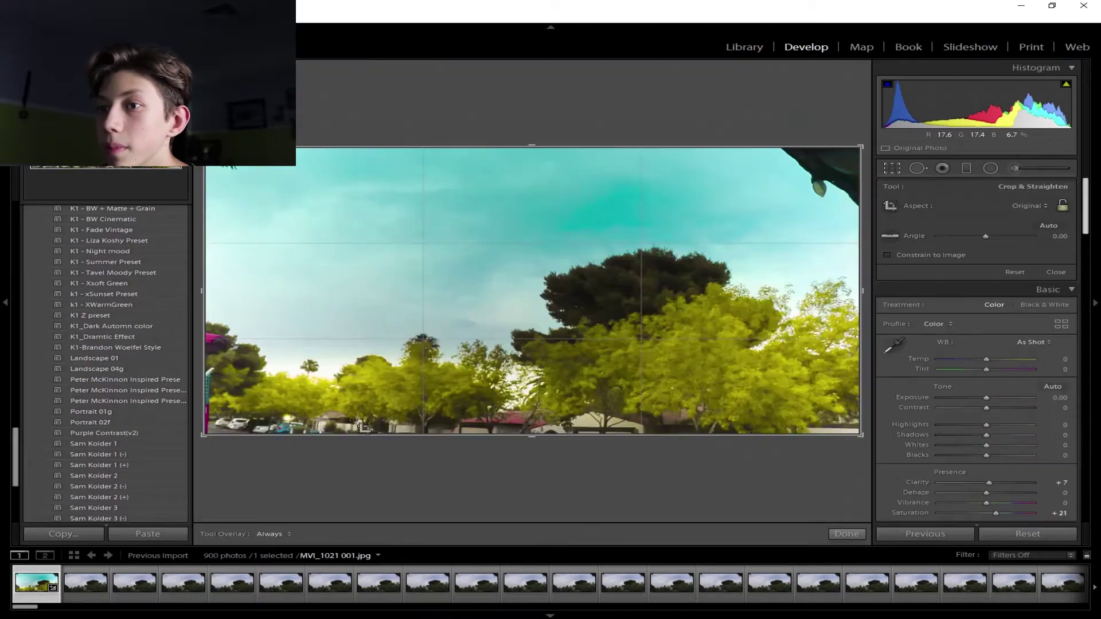
pyautogui.moveTo(204, 435); pyautogui.dragTo(229, 437)
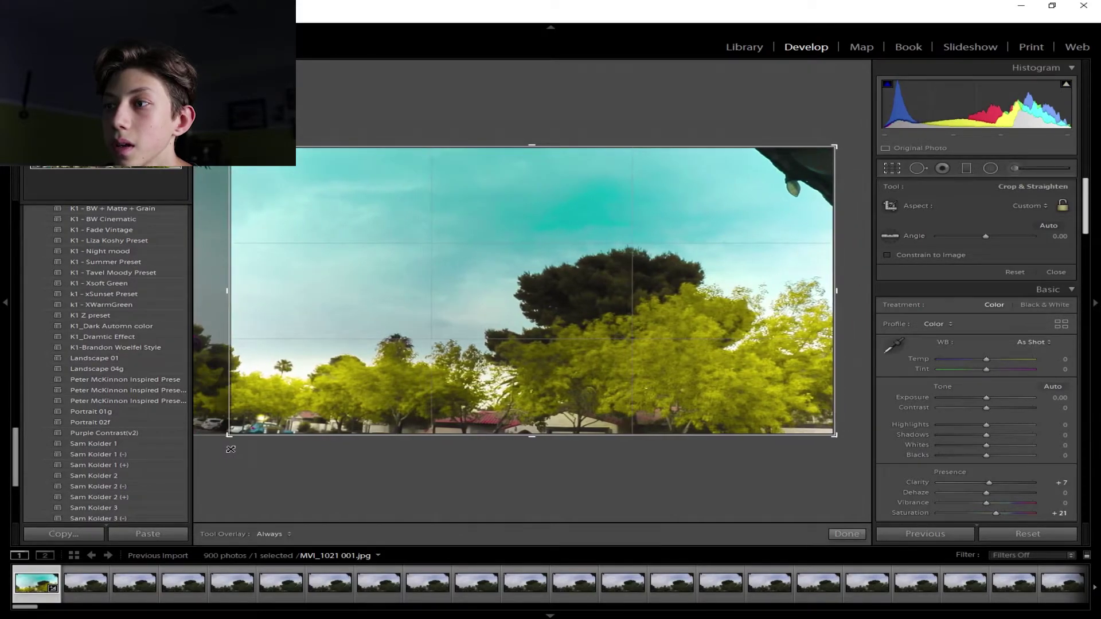
pyautogui.moveTo(532, 434); pyautogui.dragTo(534, 429)
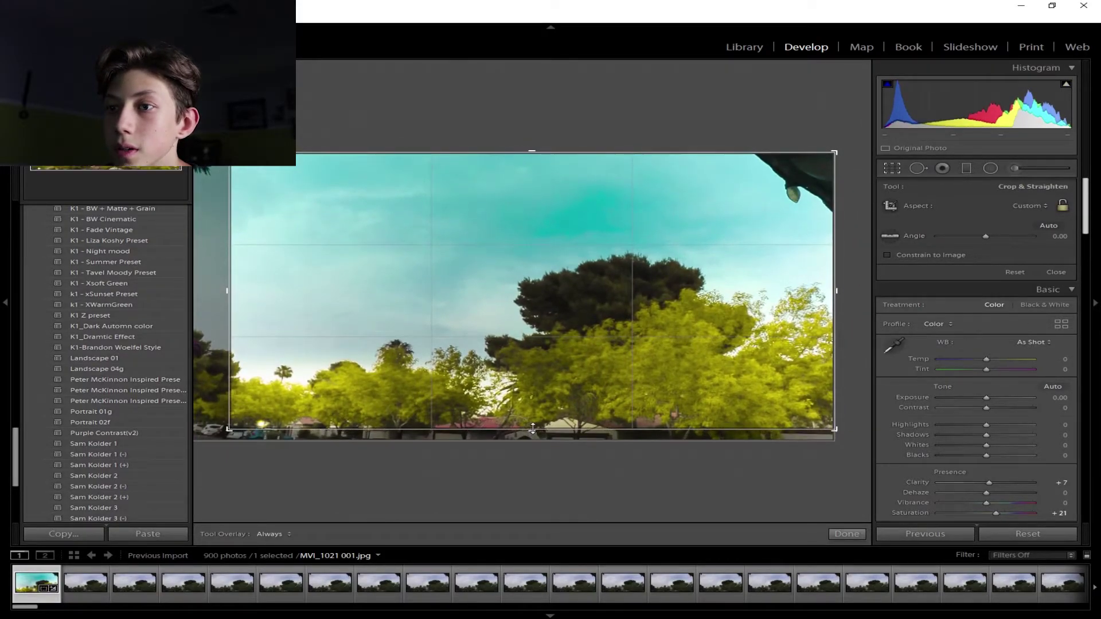
pyautogui.click(846, 535)
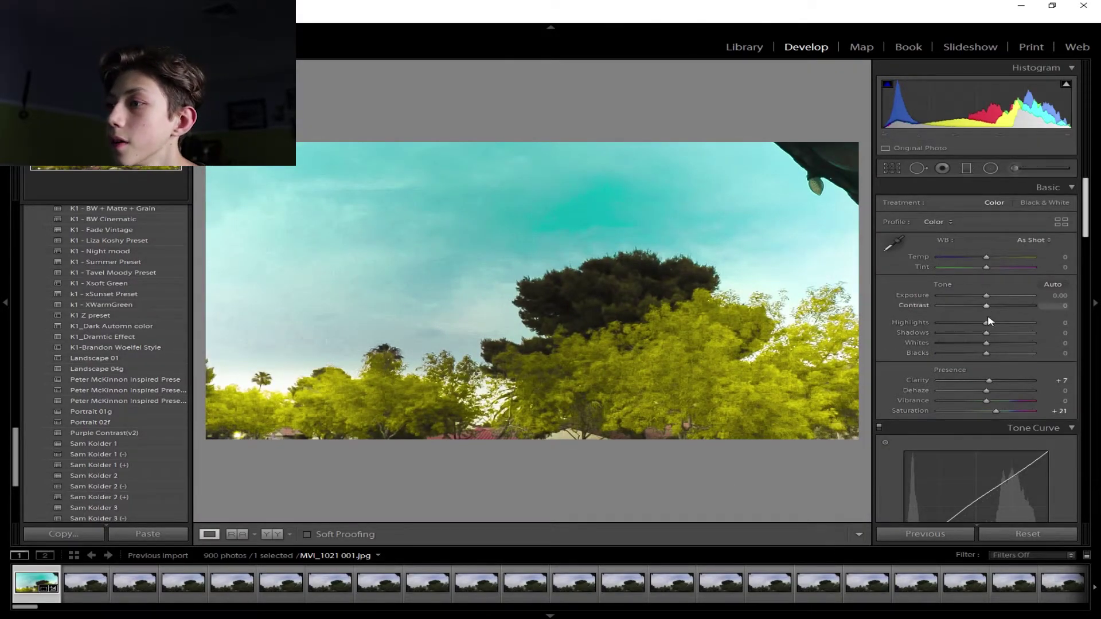
# - Reduce the sharpening amount to 0
pyautogui.scroll(-5, 968, 367)
pyautogui.scroll(-8, 968, 367)
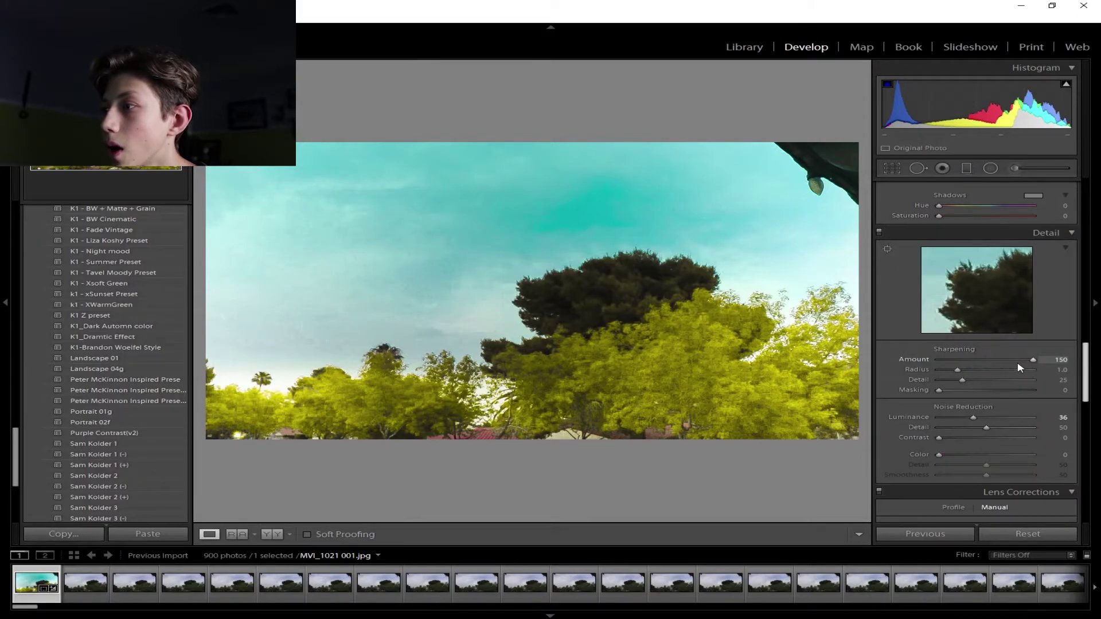
pyautogui.moveTo(962, 363); pyautogui.dragTo(900, 369)
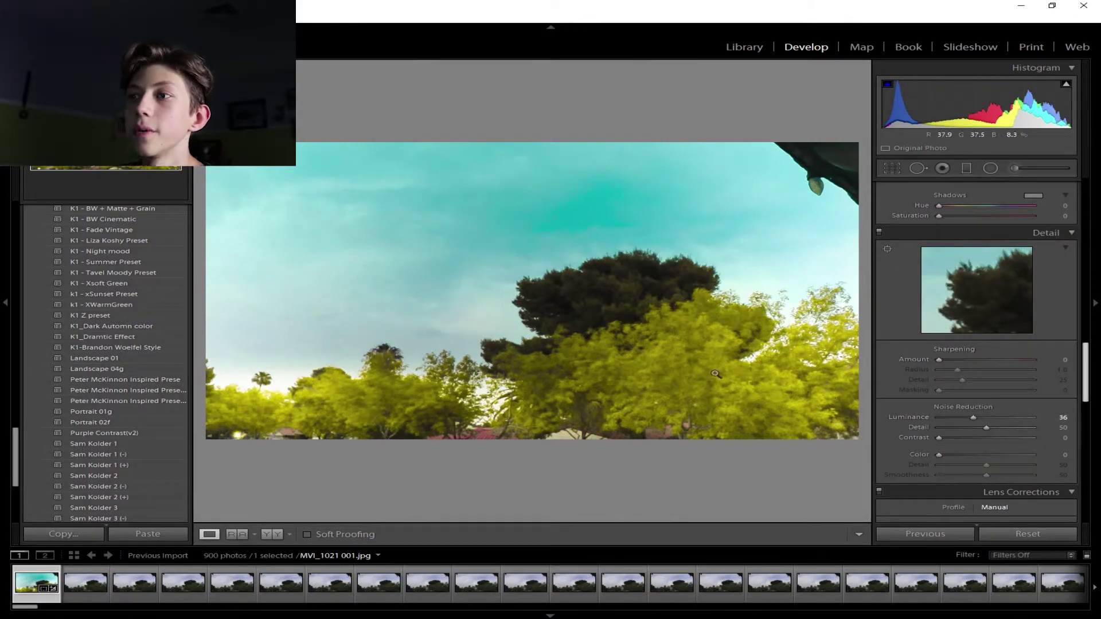
# - Try adding grain with Amount, Size and Roughness at 100, and return the grain amount to 0
pyautogui.scroll(-3, 1003, 406)
pyautogui.scroll(-4, 982, 378)
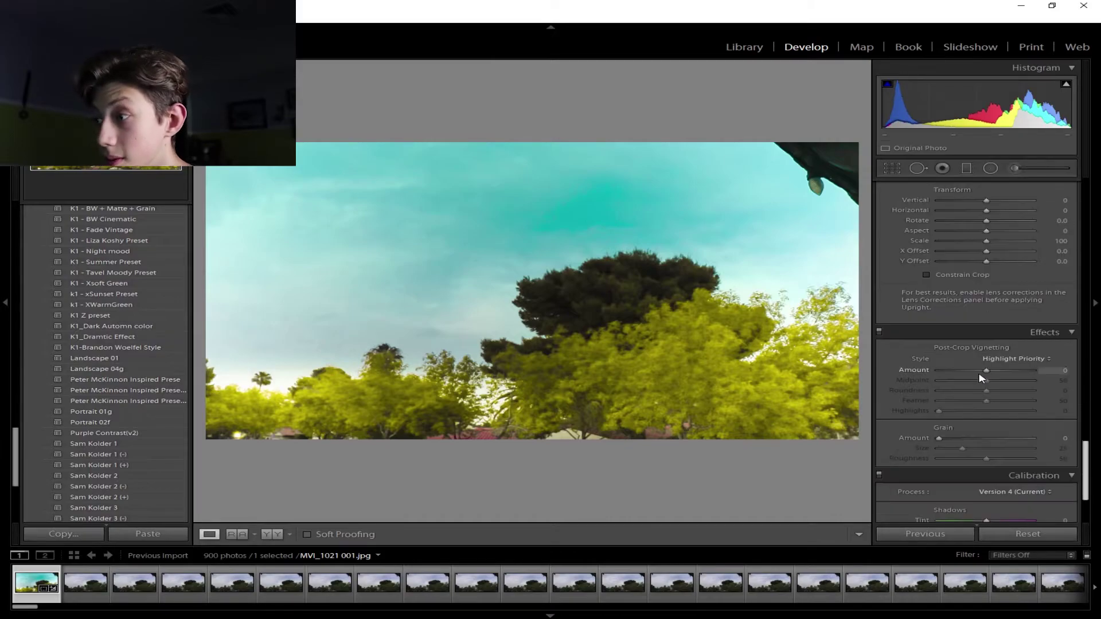
pyautogui.moveTo(940, 438); pyautogui.dragTo(1081, 445)
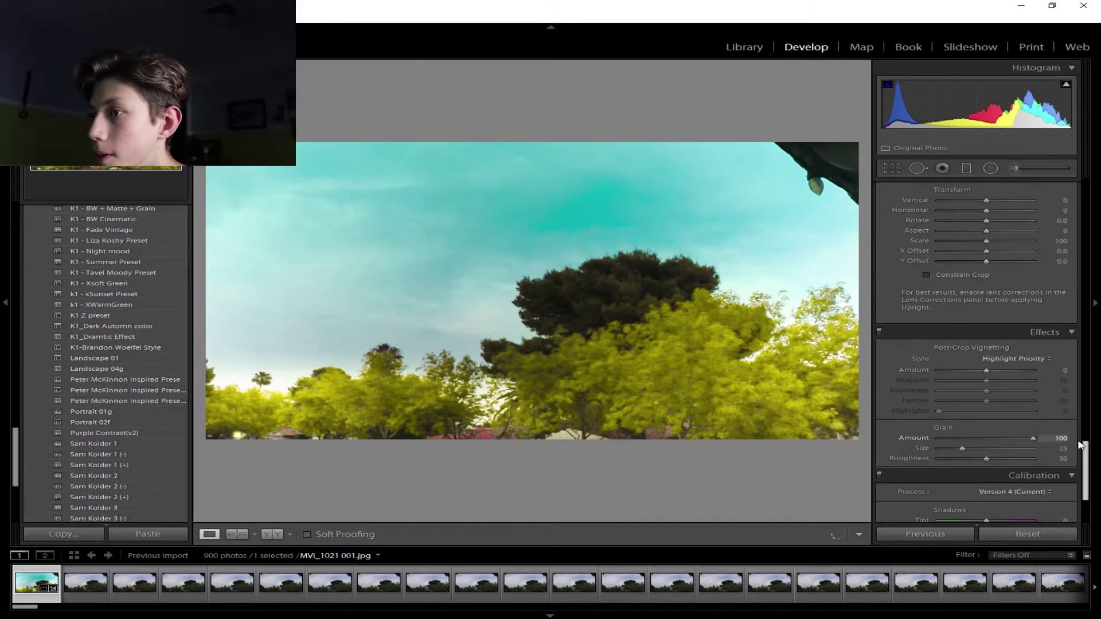
pyautogui.scroll(-2, 946, 446)
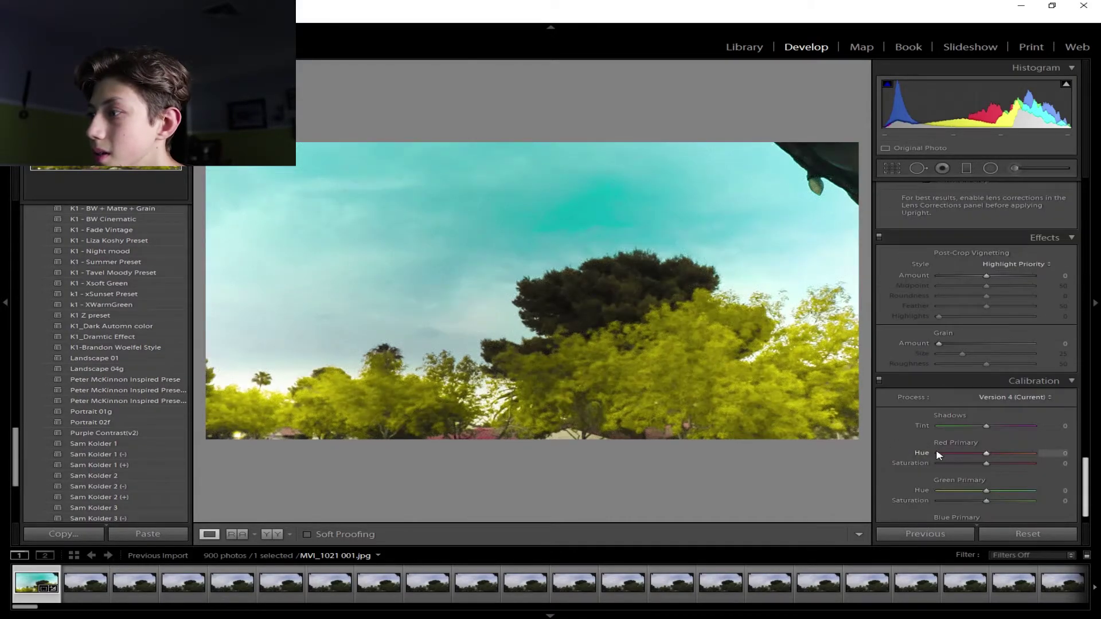
pyautogui.moveTo(991, 356); pyautogui.dragTo(1036, 356)
pyautogui.click(941, 344)
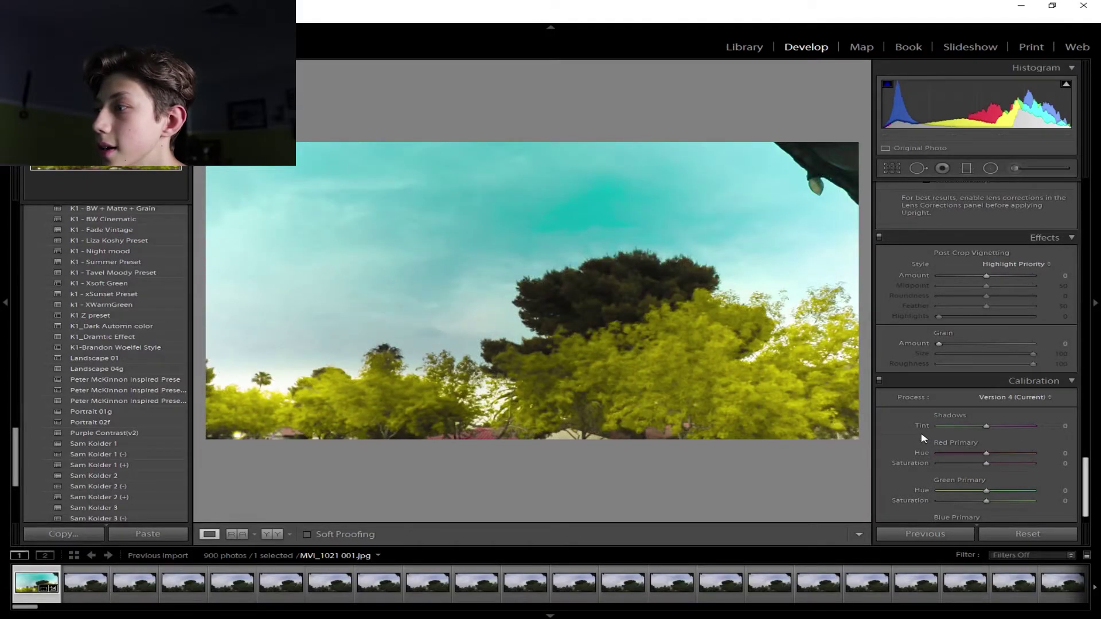
pyautogui.scroll(-1, 923, 439)
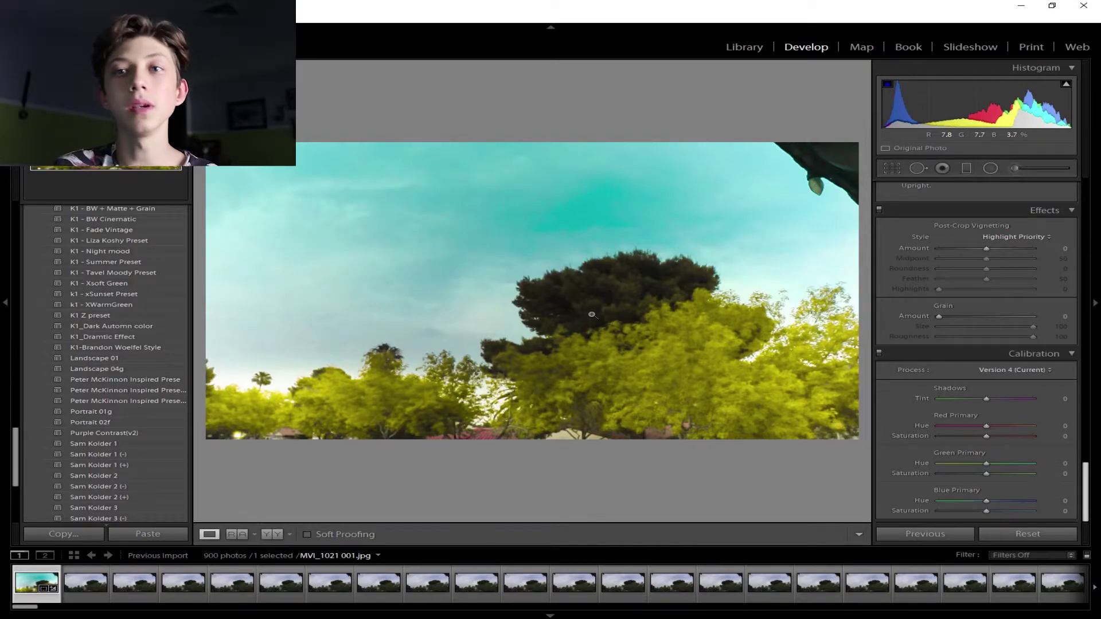
# - Preview the K1 Summer, Night mood, Liza Koshy and Xsoft Green presets on the photo
pyautogui.click(122, 264)
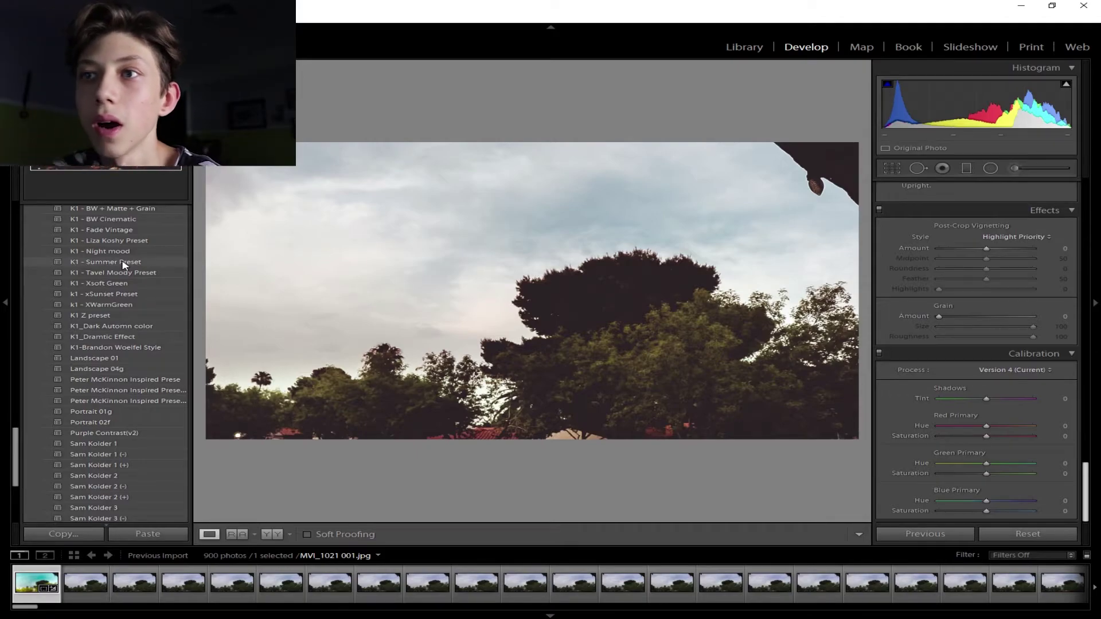
pyautogui.click(120, 251)
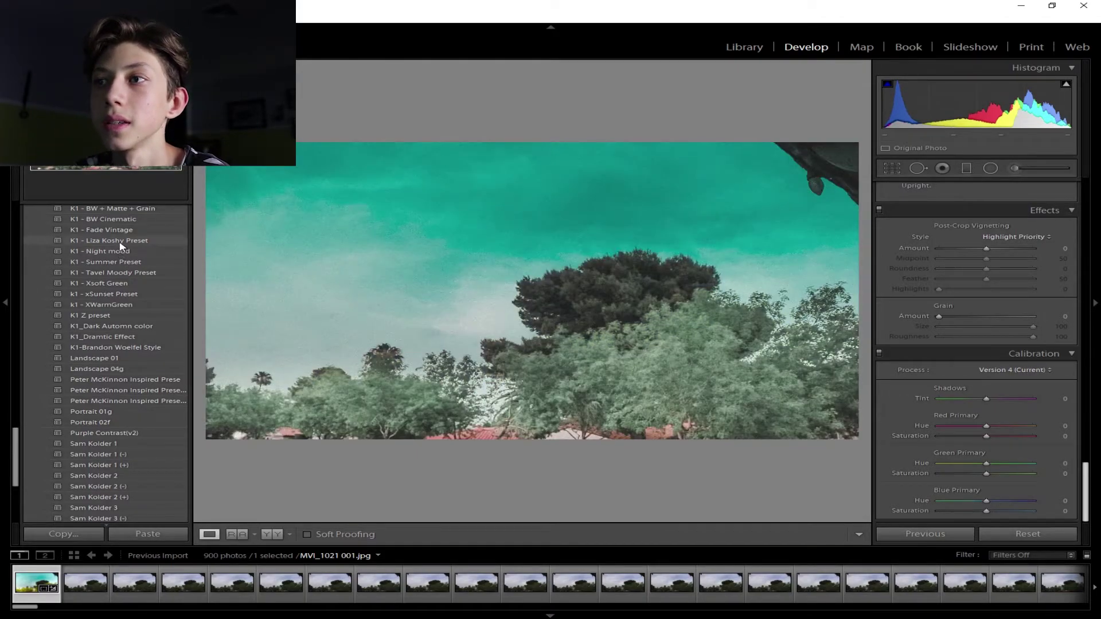
pyautogui.click(121, 242)
pyautogui.click(123, 264)
pyautogui.click(113, 285)
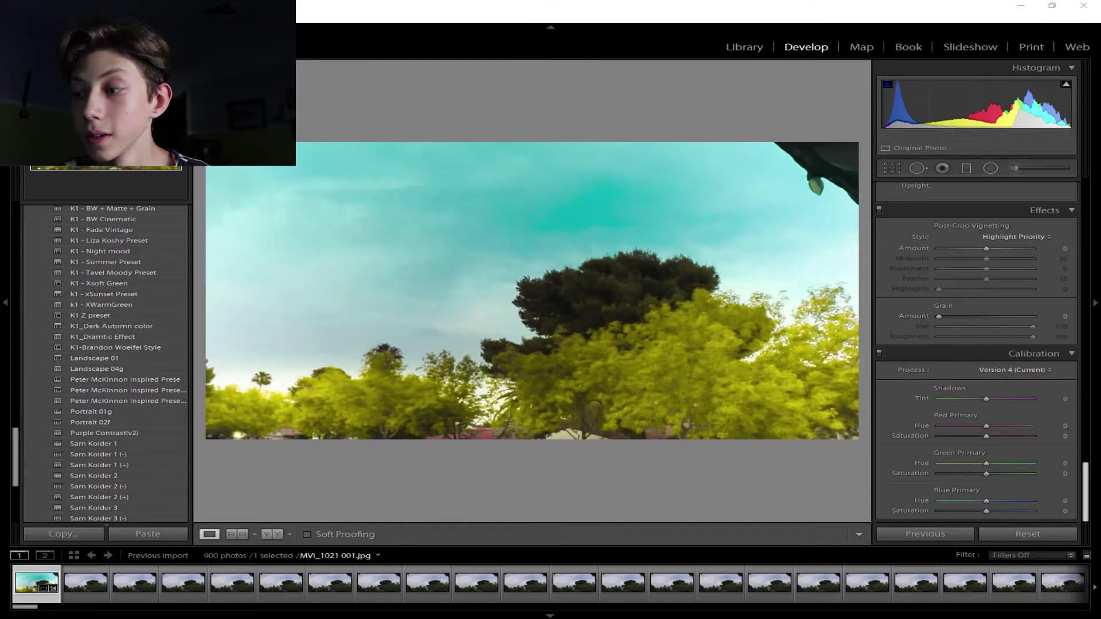
# - Switch to the Chrome browser and search Google for "how to spread one edit along all photos in lightroom"
pyautogui.hotkey('alt', 'Tab')
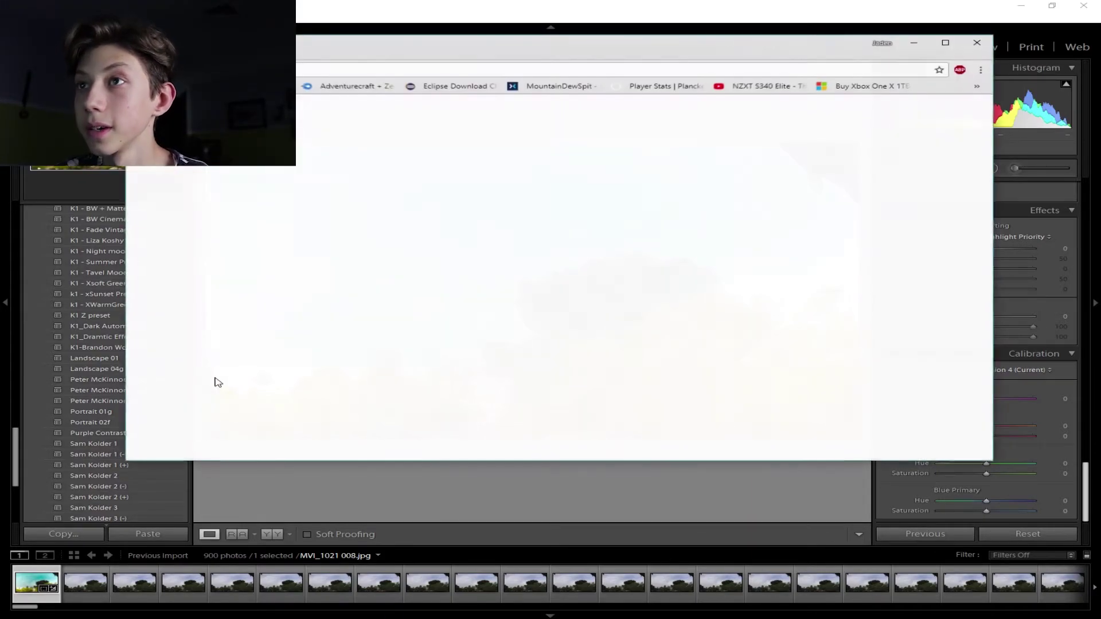
pyautogui.moveTo(595, 52); pyautogui.dragTo(576, 70)
pyautogui.click(663, 81)
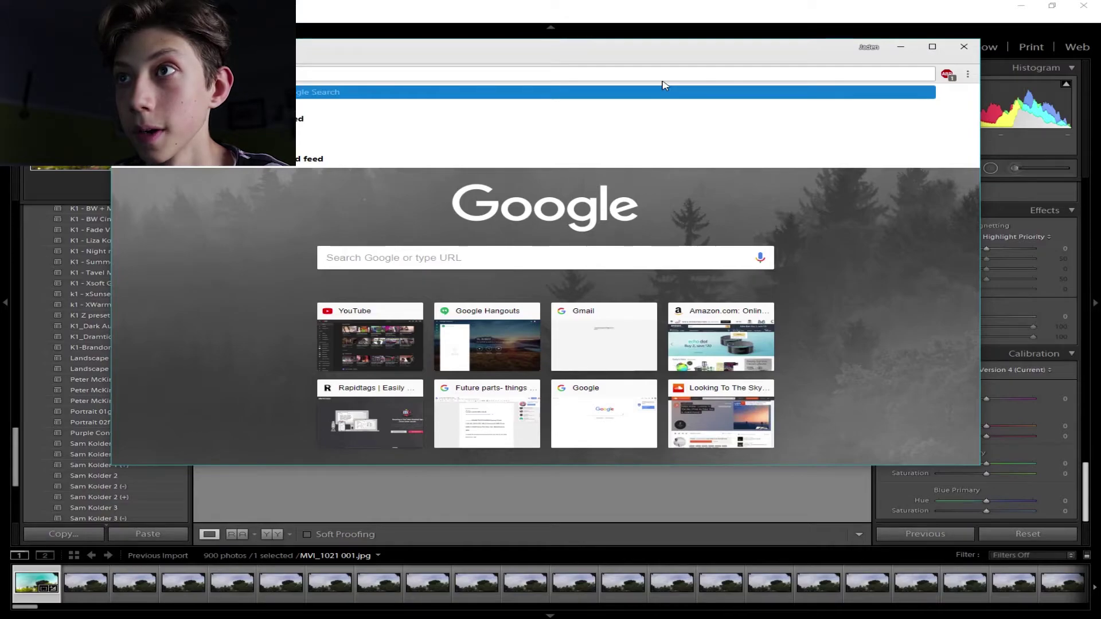
pyautogui.write('along all')
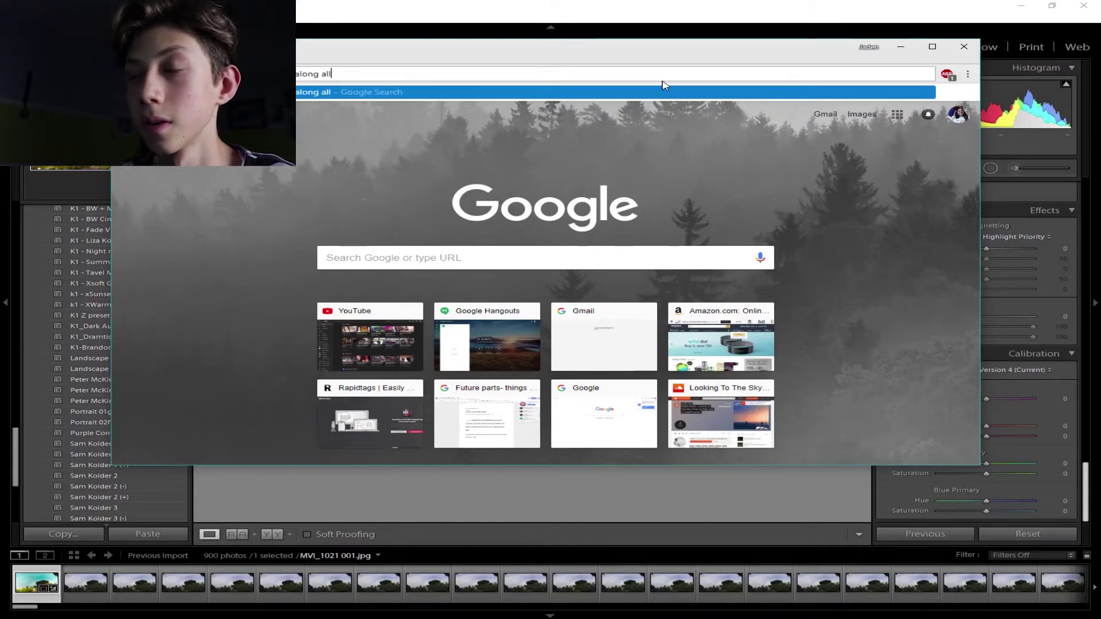
pyautogui.write(' photos in lightroom')
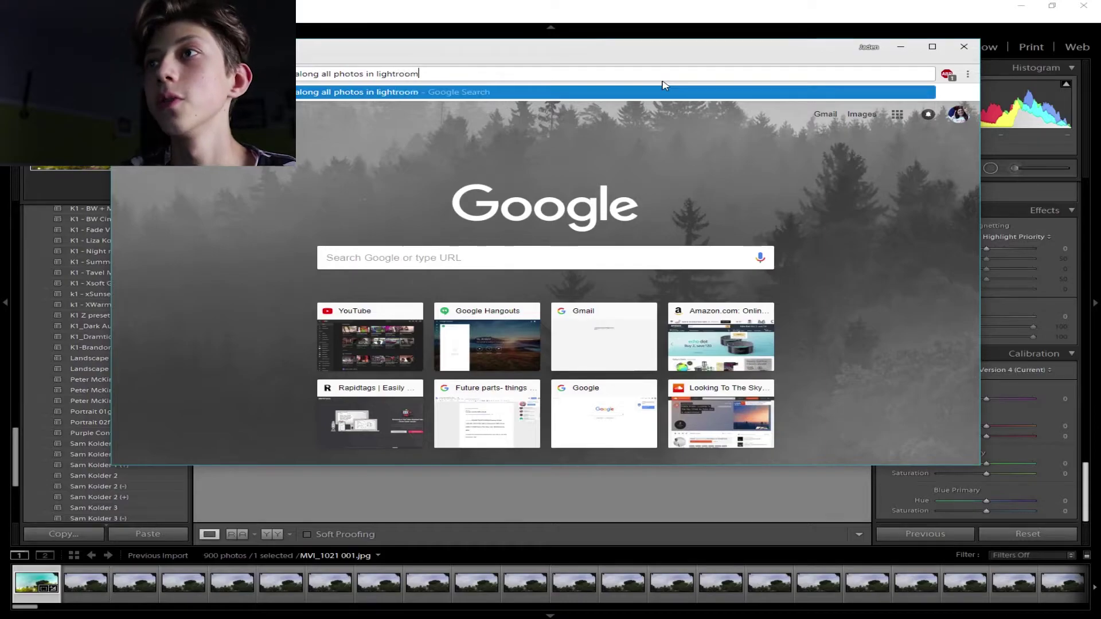
pyautogui.press('Return')
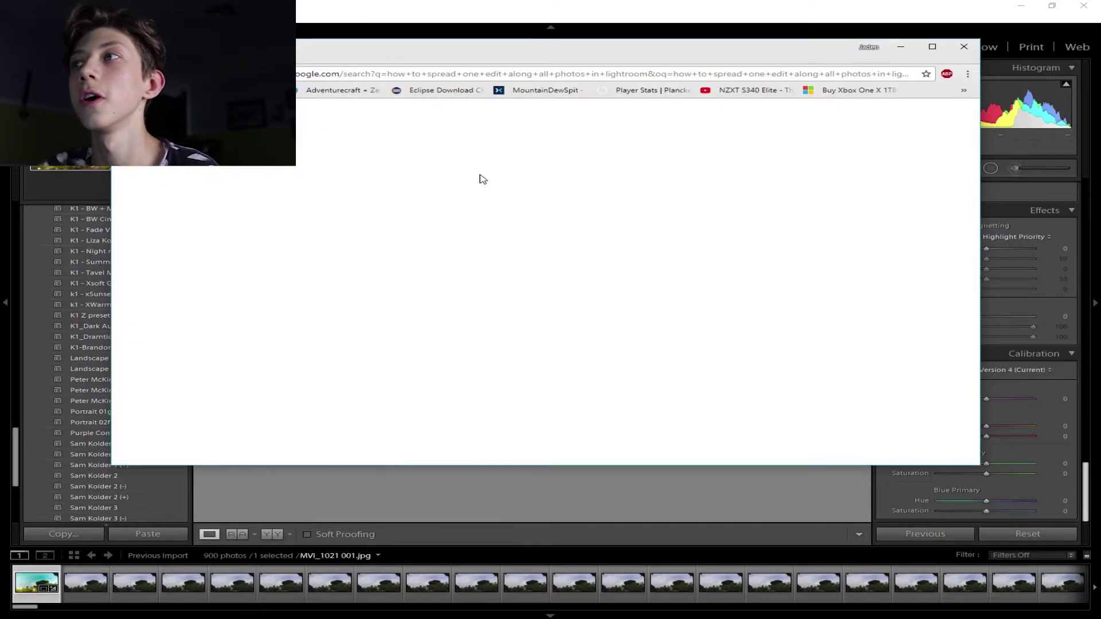
# - Read the answer to "How do I edit multiple photos in Lightroom?" in the search results and return to Lightroom
pyautogui.scroll(-5, 480, 189)
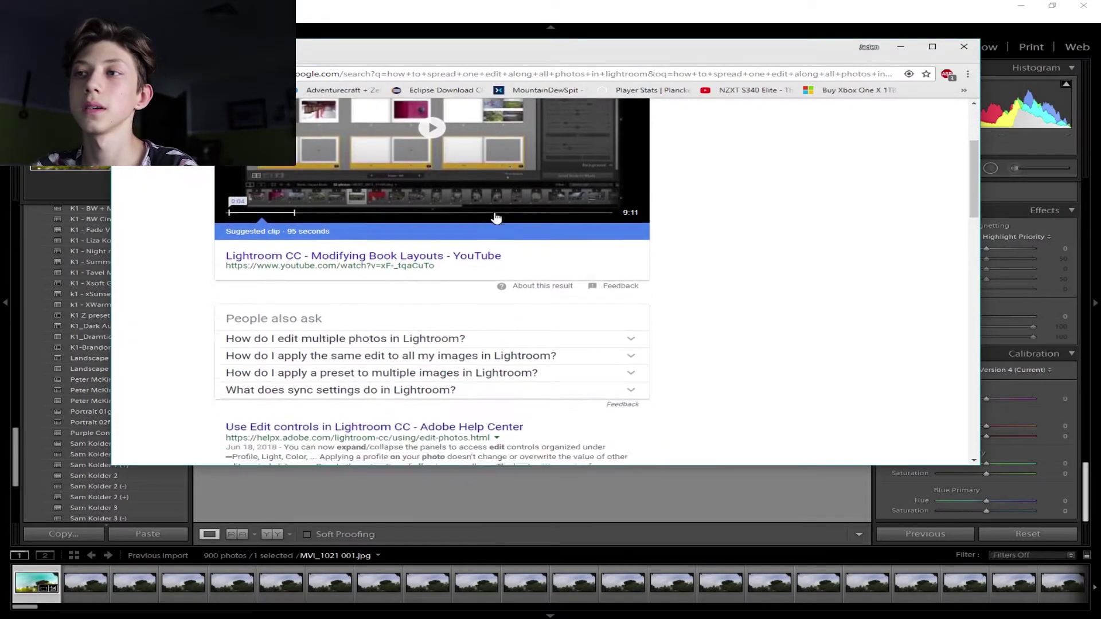
pyautogui.click(441, 231)
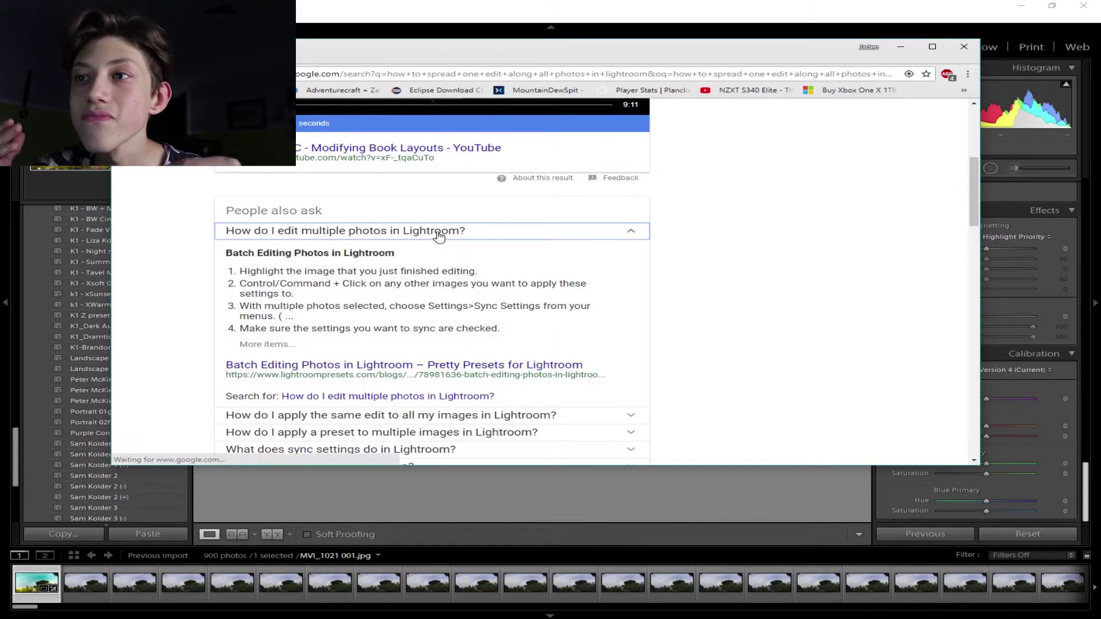
pyautogui.click(901, 46)
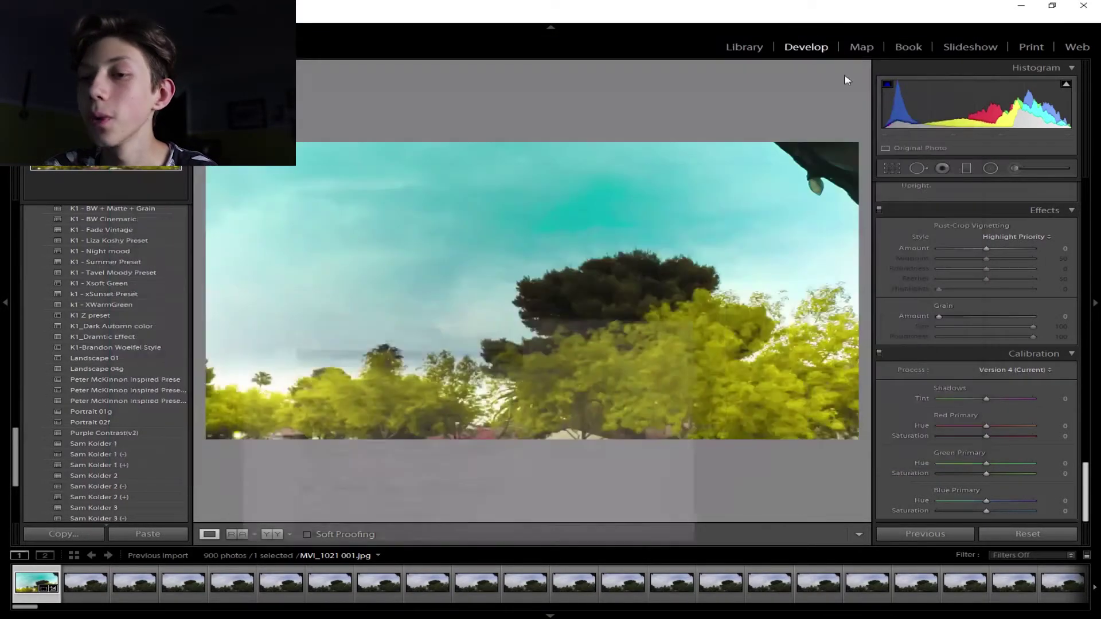
pyautogui.click(276, 291)
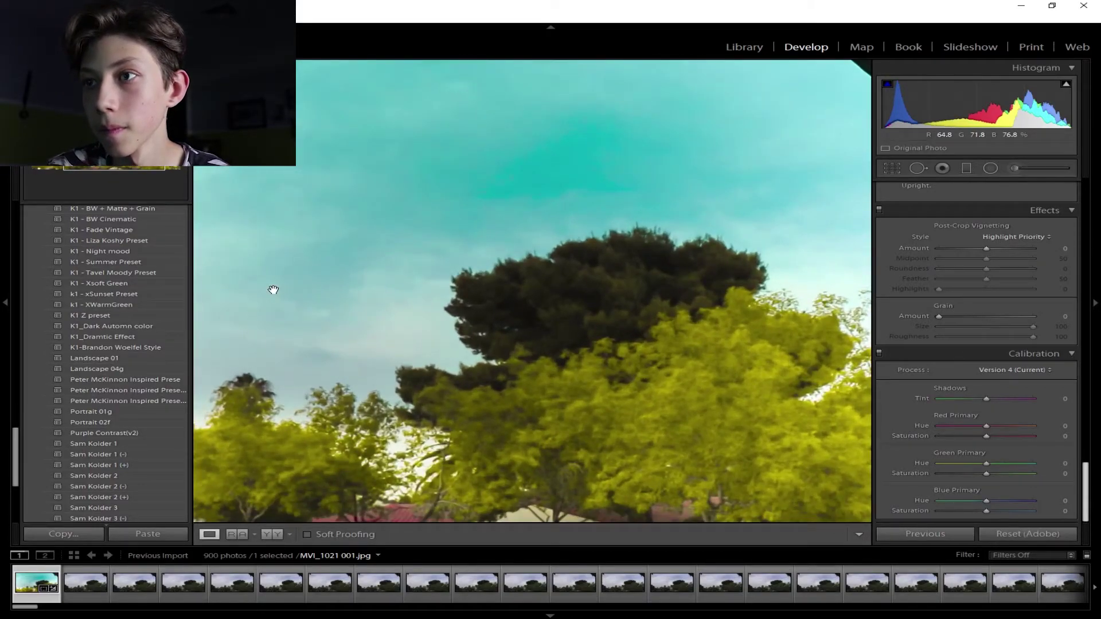
pyautogui.click(36, 591)
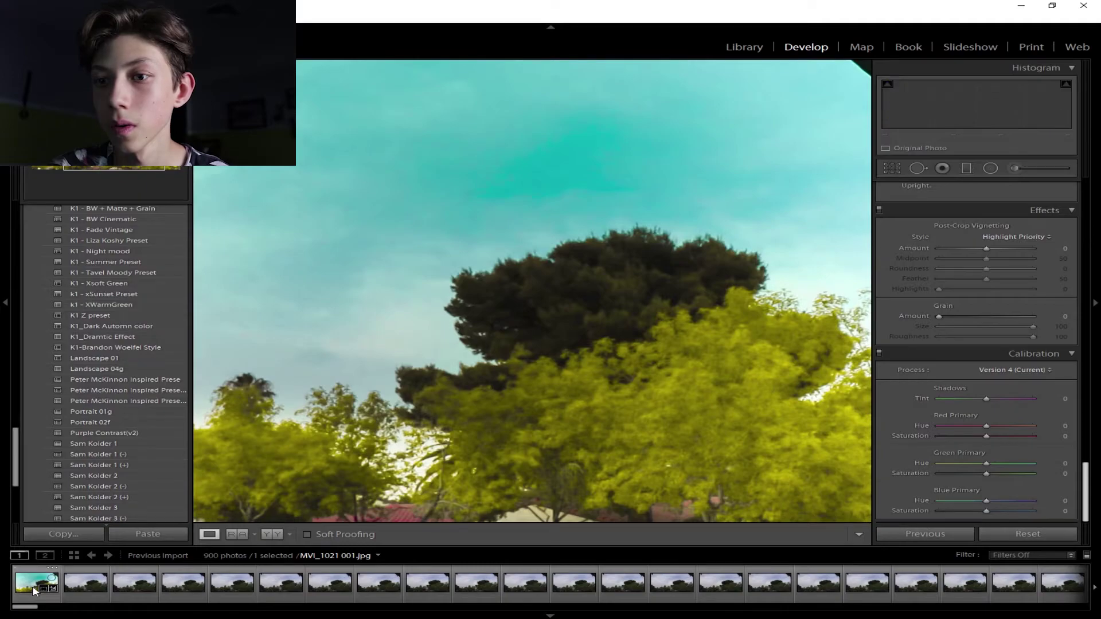
pyautogui.click(56, 594)
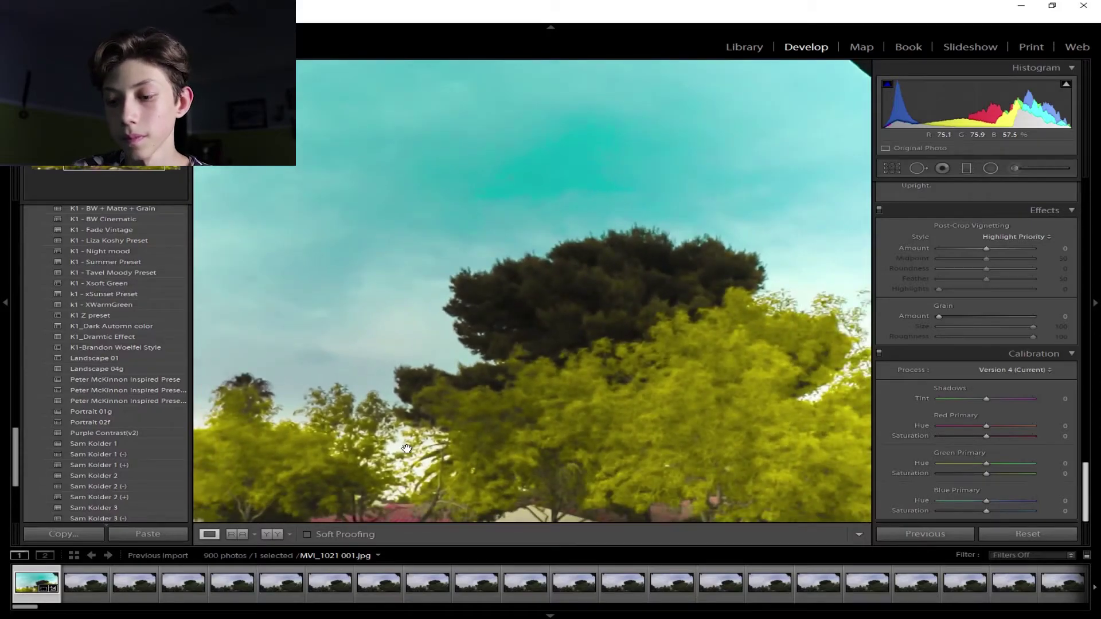
pyautogui.click(406, 449)
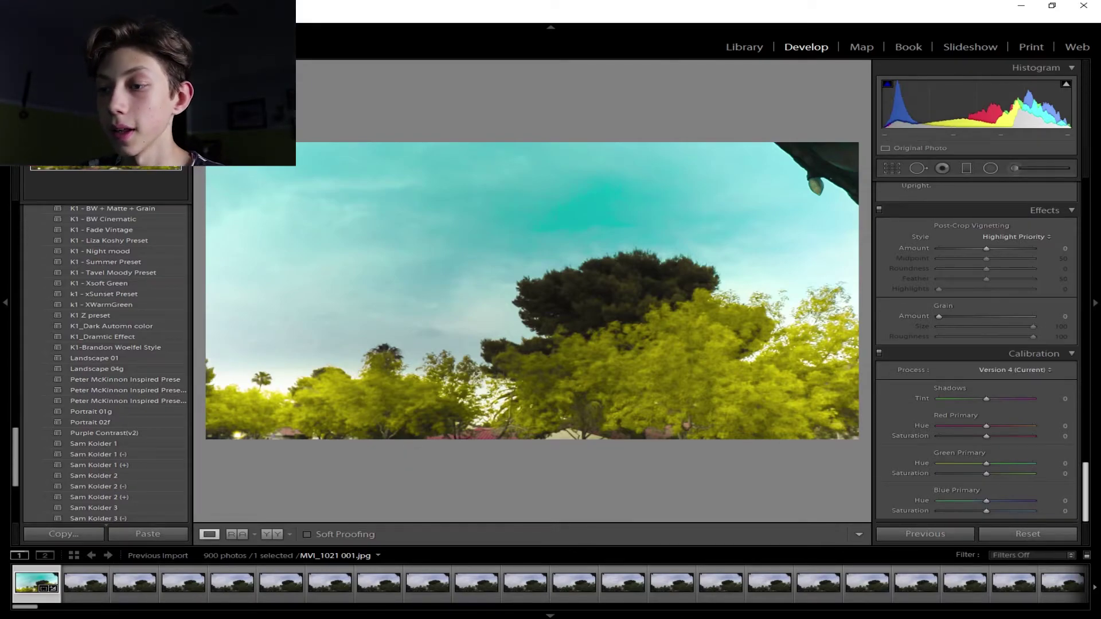
# - Switch to Chrome, read the answer to "How do I apply the same edit to all my images in Lightroom?" and return to Lightroom
pyautogui.hotkey('alt', 'Tab')
pyautogui.scroll(-3, 382, 286)
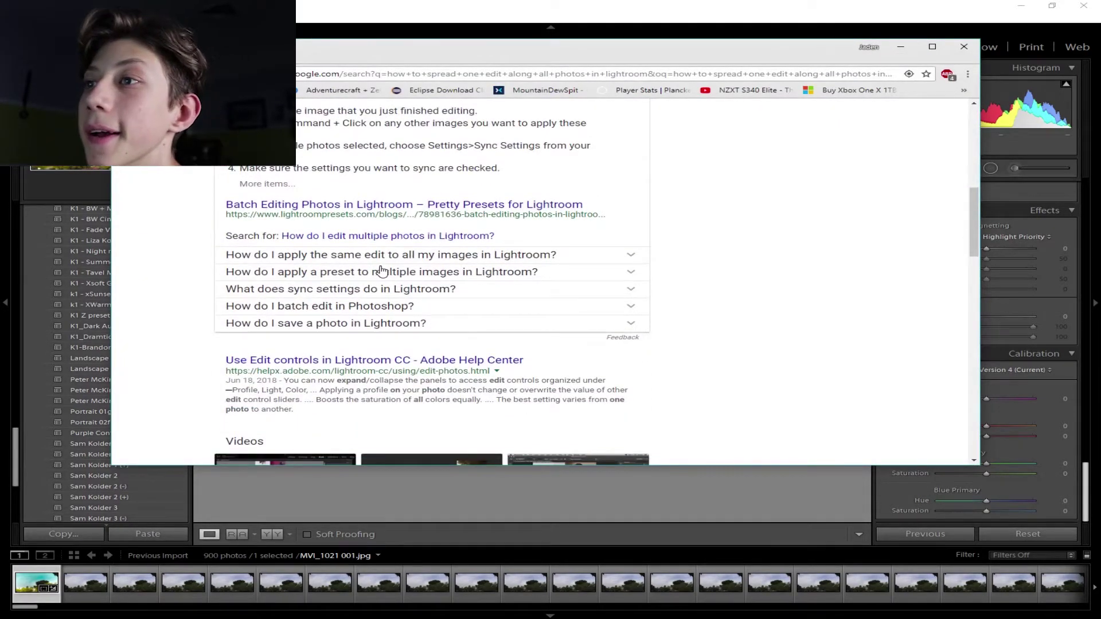
pyautogui.click(382, 271)
pyautogui.click(381, 255)
pyautogui.tripleClick(243, 280)
pyautogui.click(244, 280)
pyautogui.moveTo(230, 277); pyautogui.dragTo(600, 299)
pyautogui.click(525, 285)
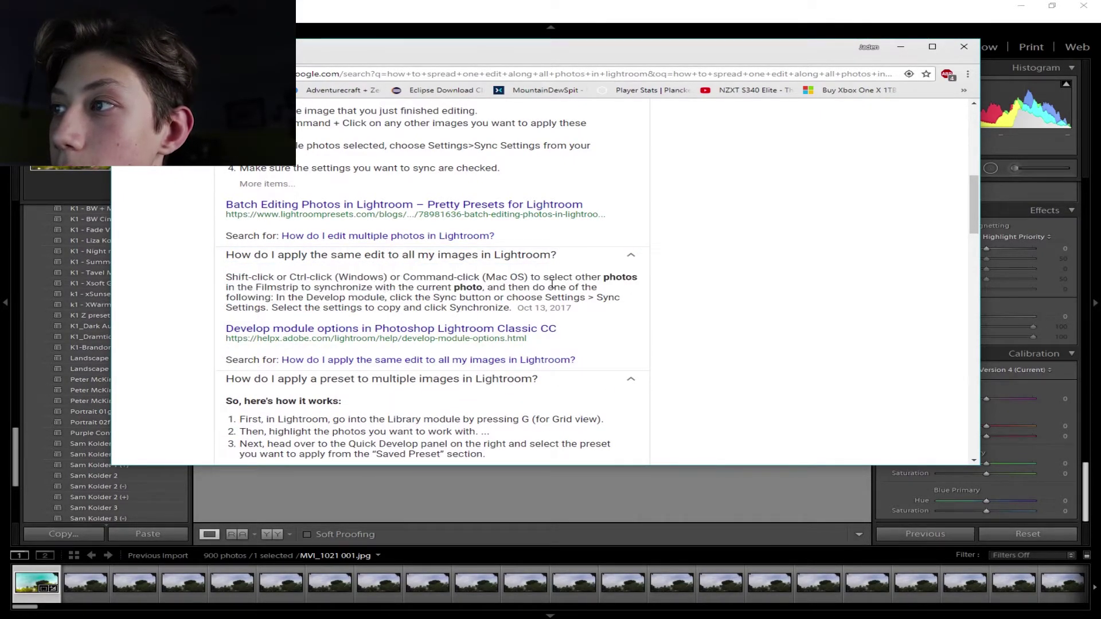
pyautogui.click(901, 47)
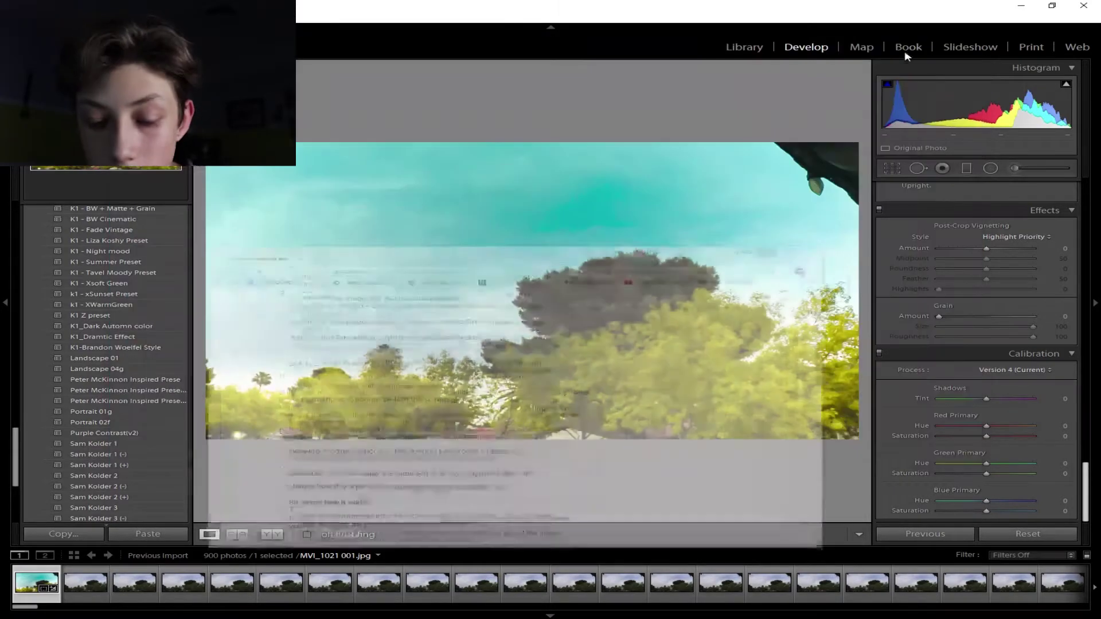
# - Try selecting the second frame and extending the selection to all photos in the filmstrip
pyautogui.press('shift')
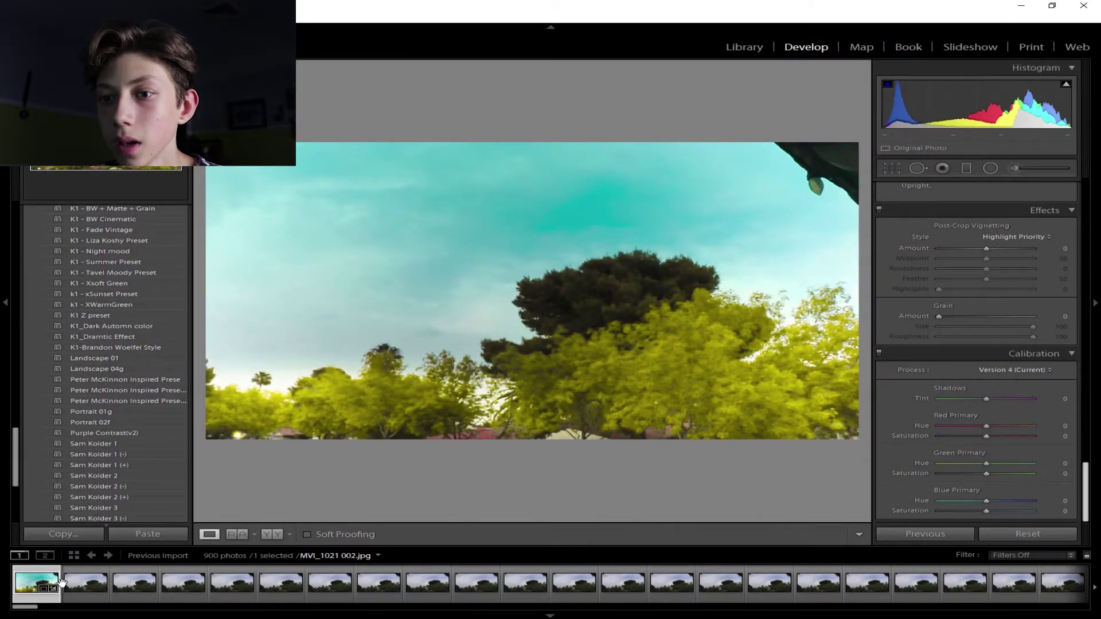
pyautogui.click(104, 582)
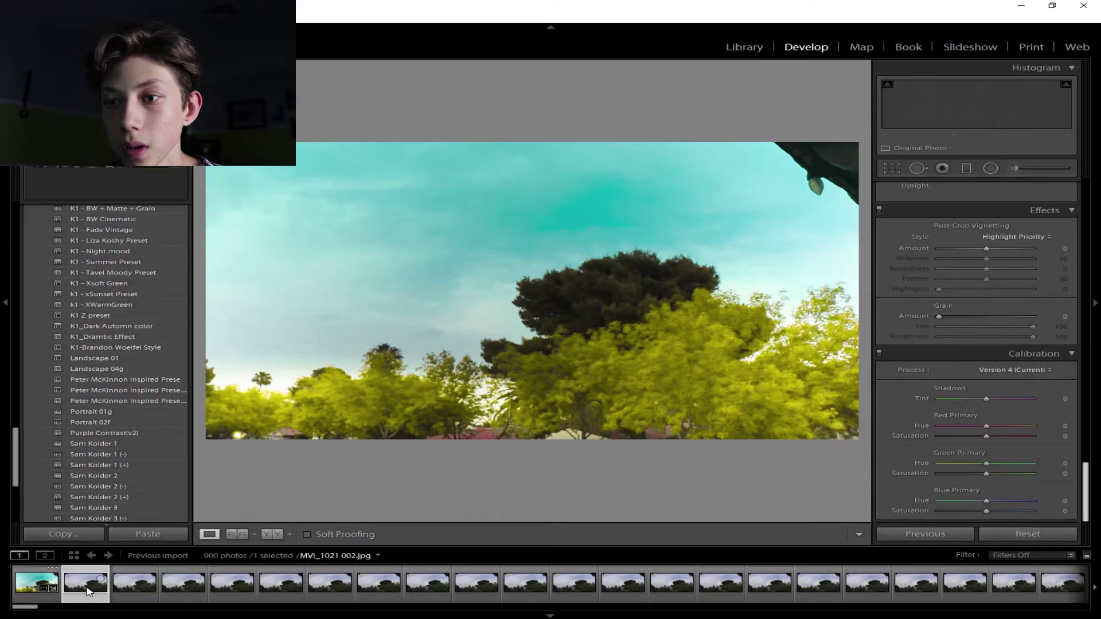
pyautogui.hotkey('ctrl', 'a')
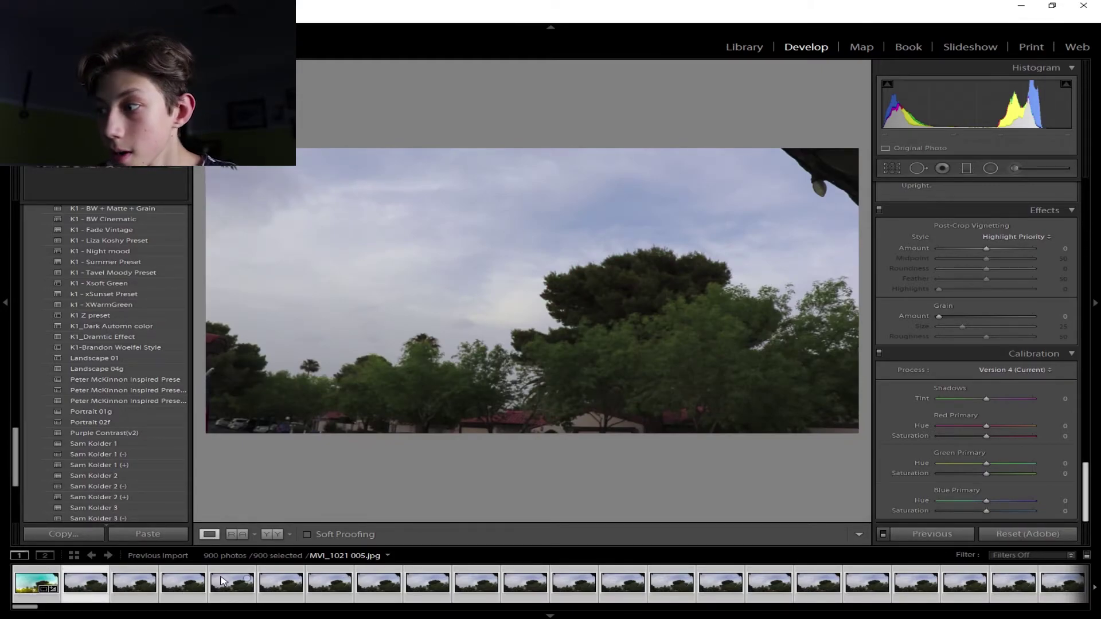
pyautogui.press('shift')
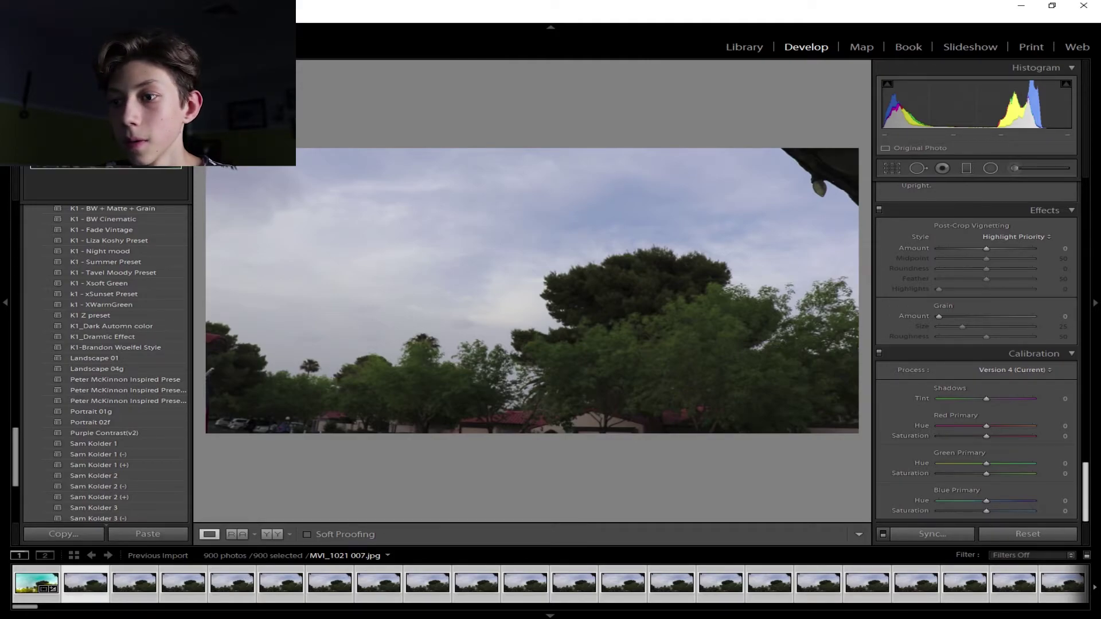
# - Switch back to Chrome, reread the instruction on selecting other photos in the Filmstrip, and return to Lightroom
pyautogui.hotkey('alt', 'Tab')
pyautogui.click(1054, 9)
pyautogui.moveTo(231, 281); pyautogui.dragTo(346, 281)
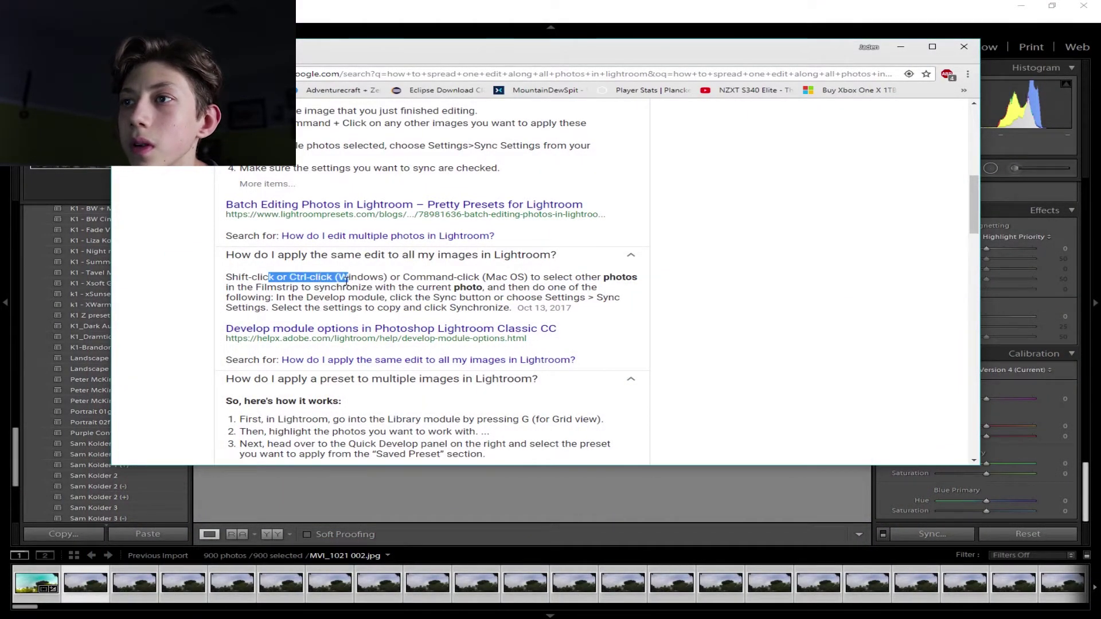
pyautogui.click(901, 47)
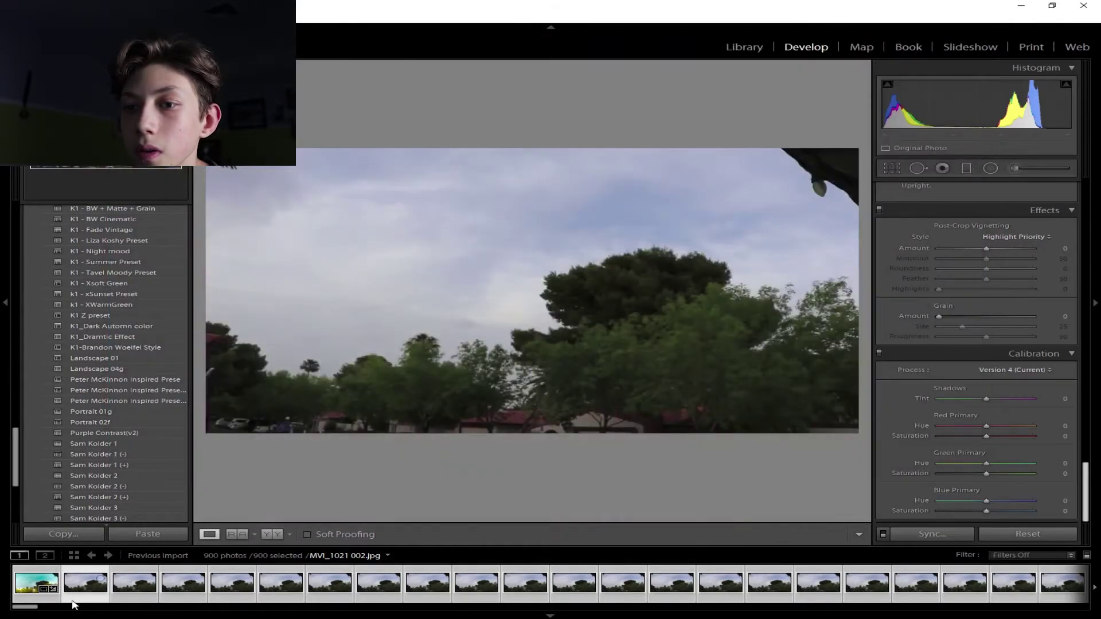
# - Select only the second frame in the filmstrip and look through the commands available for it, including the Metadata options
pyautogui.click(86, 595)
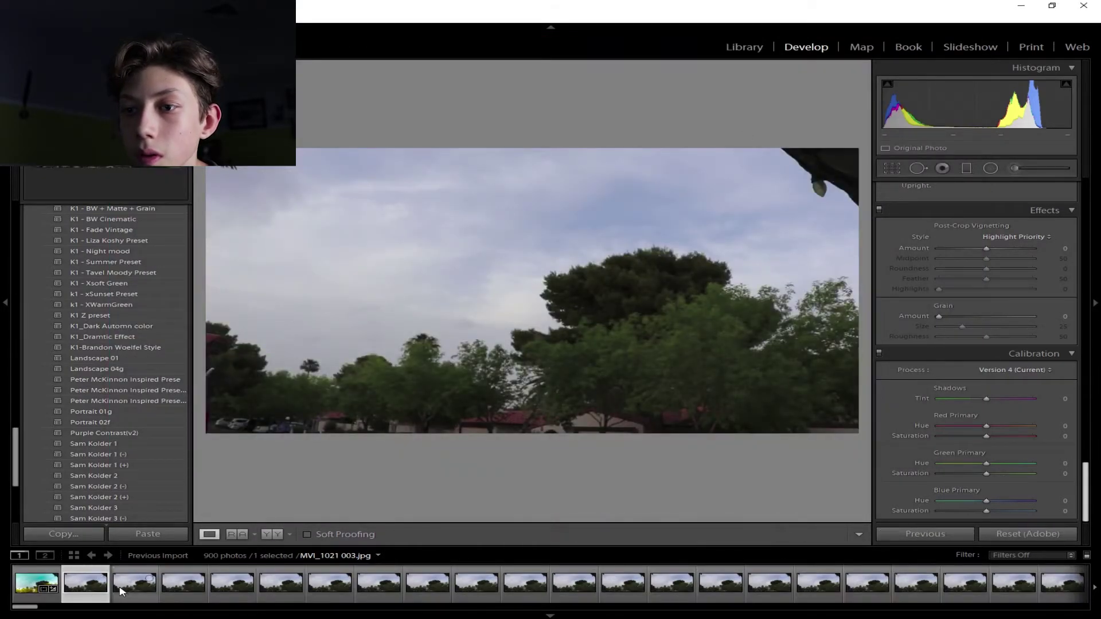
pyautogui.rightClick(78, 589)
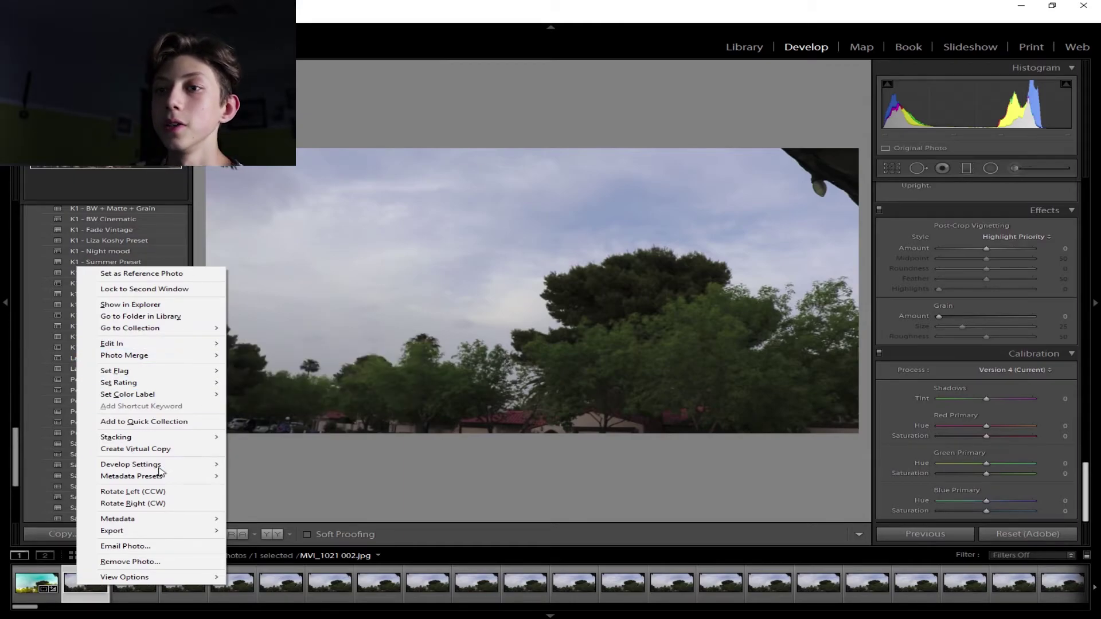
pyautogui.moveTo(206, 519)
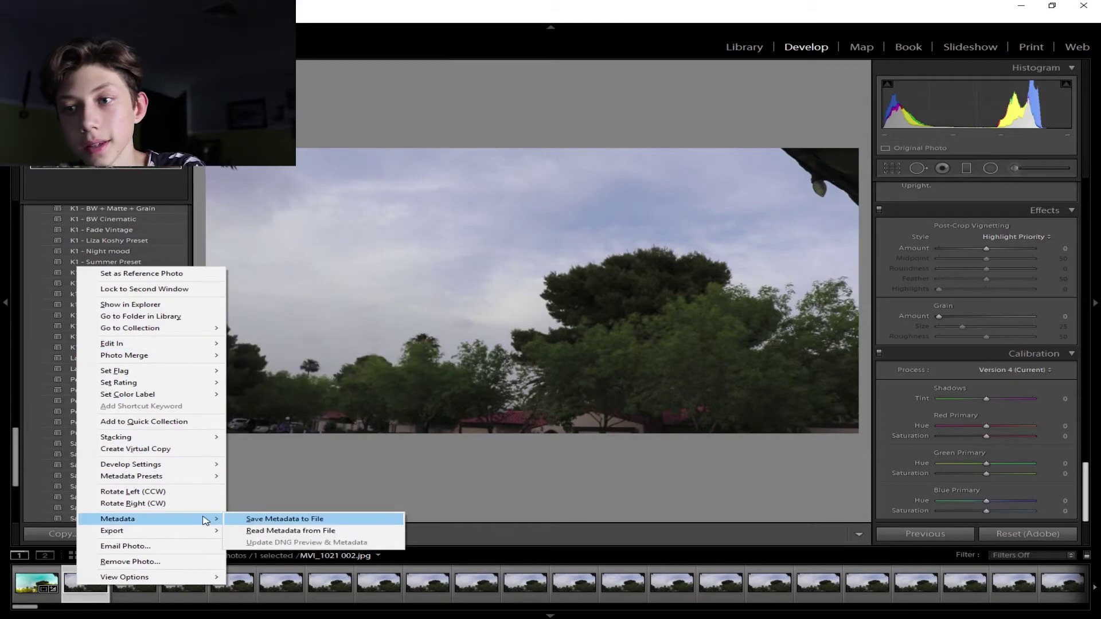
pyautogui.click(294, 486)
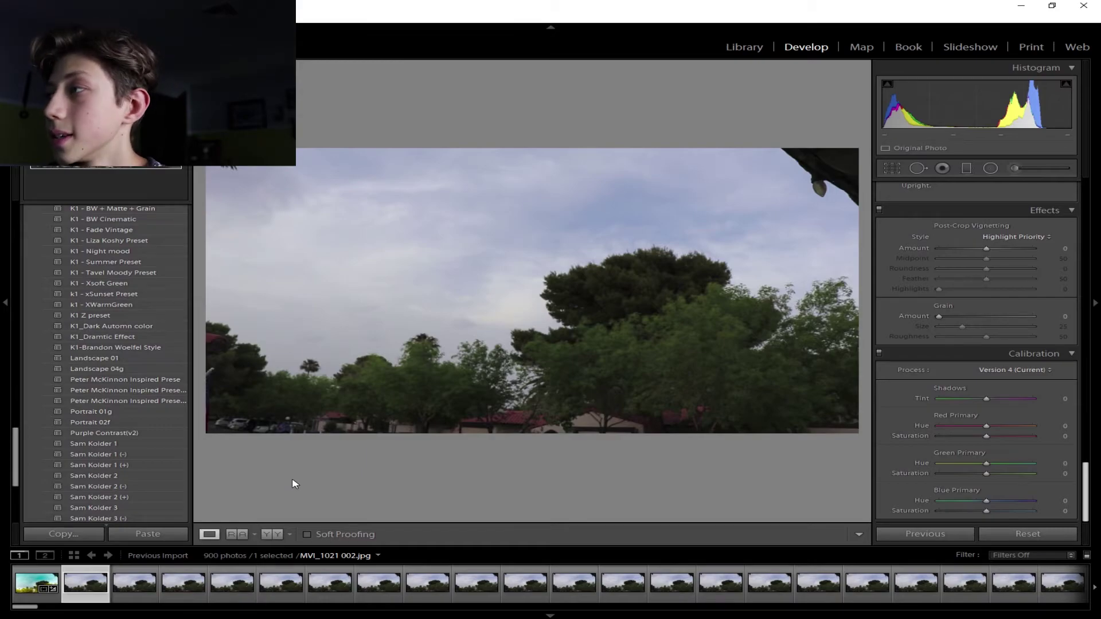